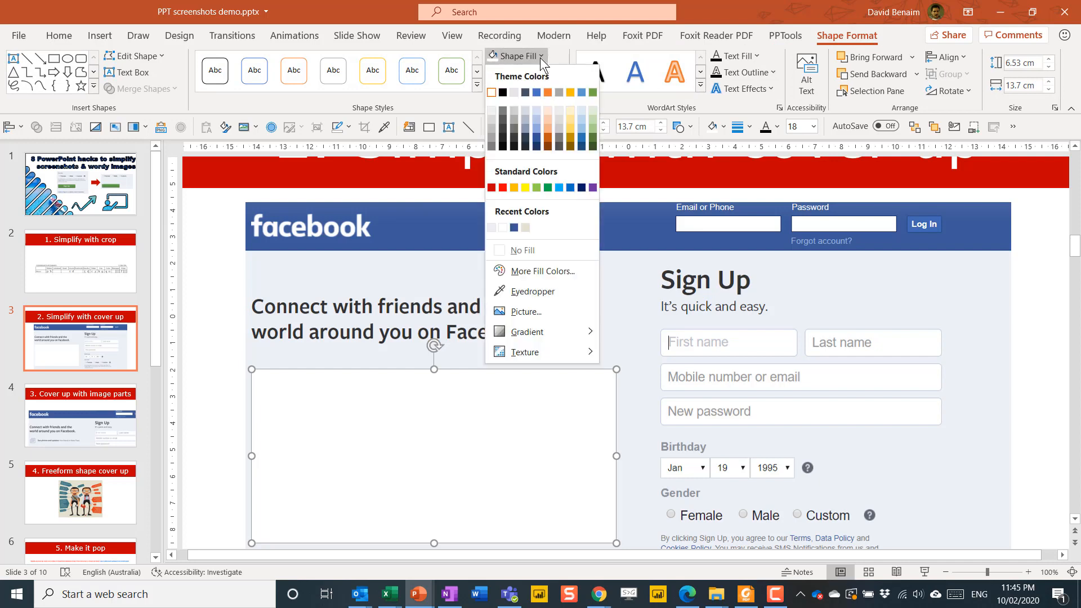
- Fill the white cover rectangle with the red sampled by Eyedropper from the slide's title banner
left_click(540, 292)
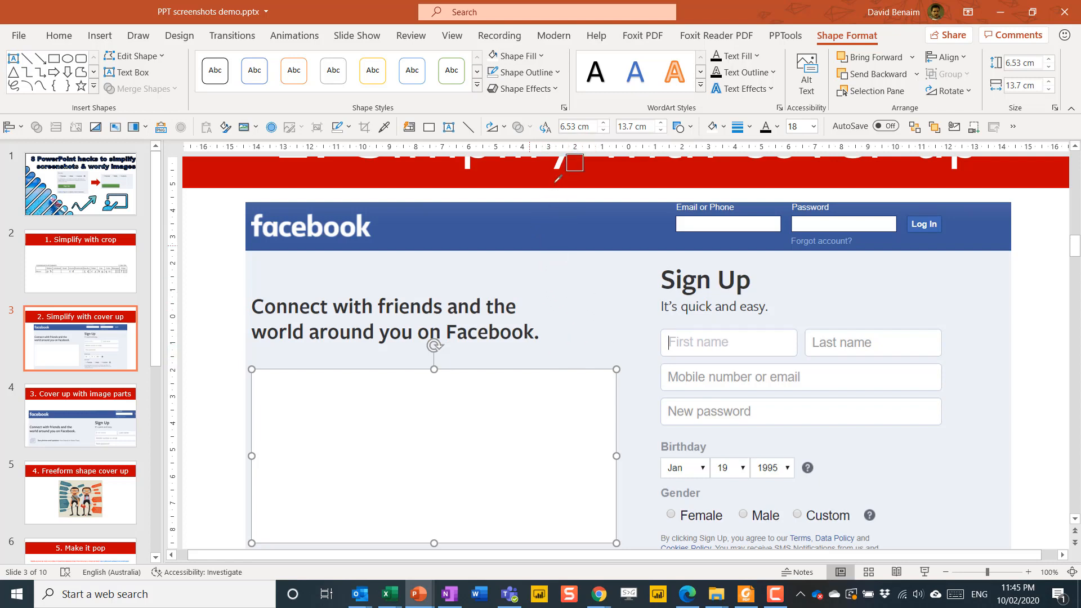
left_click(590, 177)
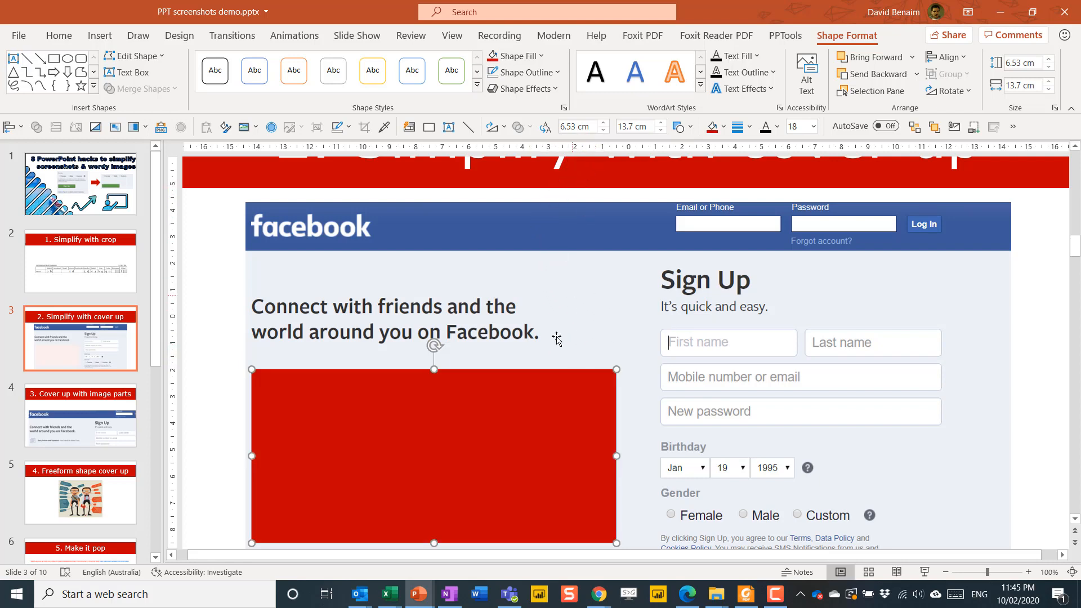
- Refill the cover rectangle with the light page background colour sampled by Eyedropper from beside the tagline text
left_click(541, 56)
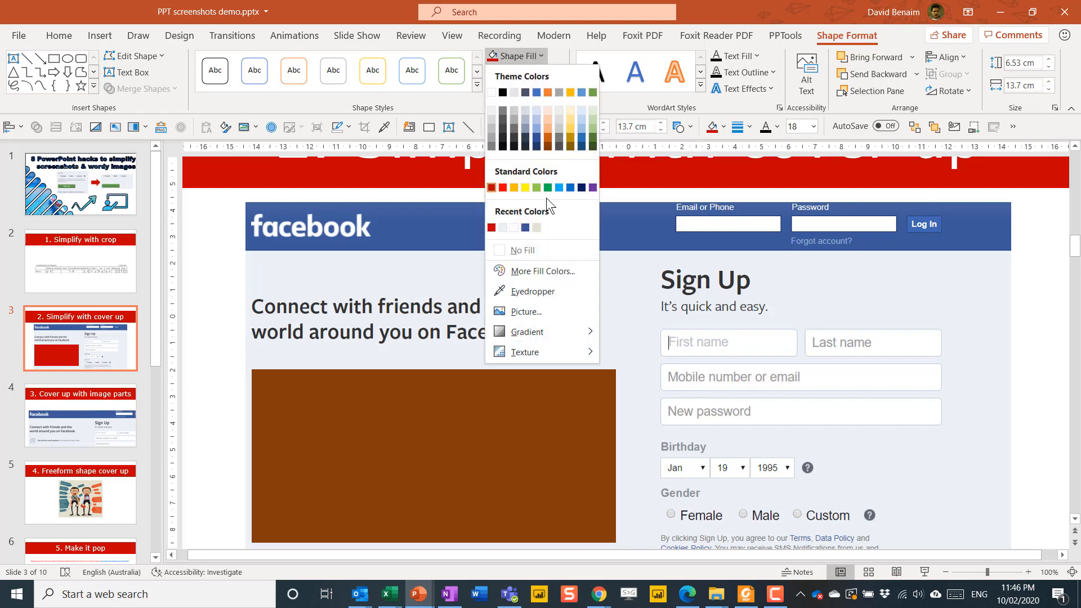
left_click(560, 290)
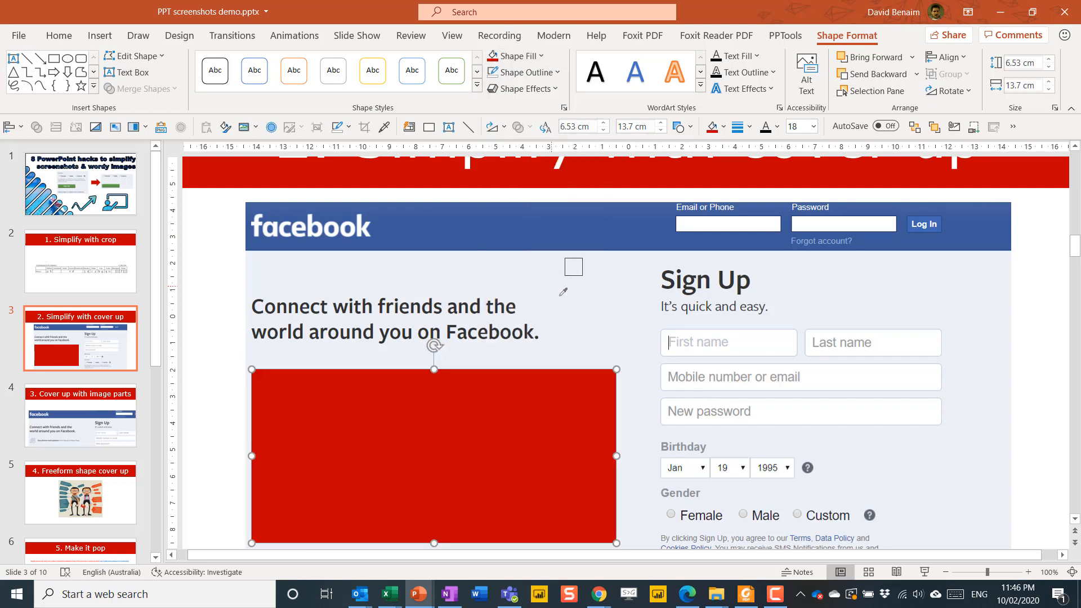
left_click(566, 352)
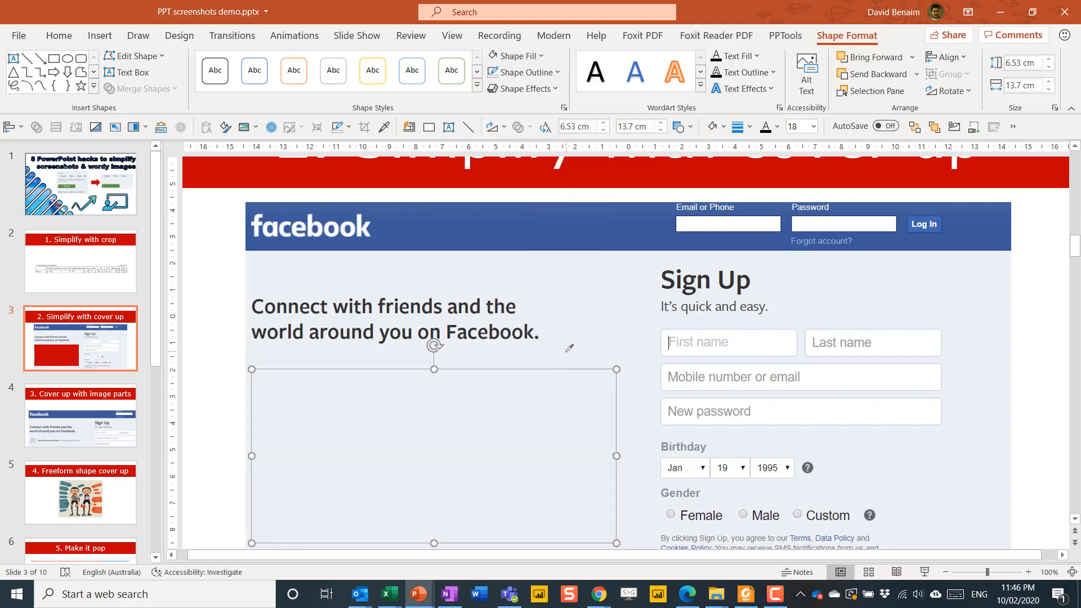
left_click(198, 406)
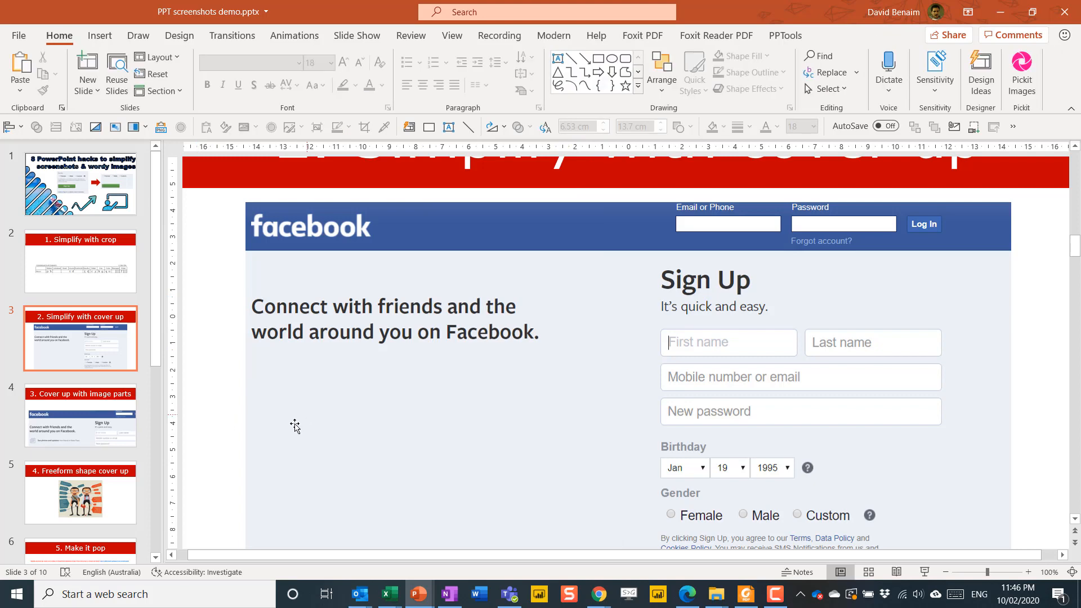
- Place a copy of the background-coloured cover rectangle over the Sign Up heading and its subtitle, shrinking it to about 2.06 cm by 6.35 cm
left_click(398, 443)
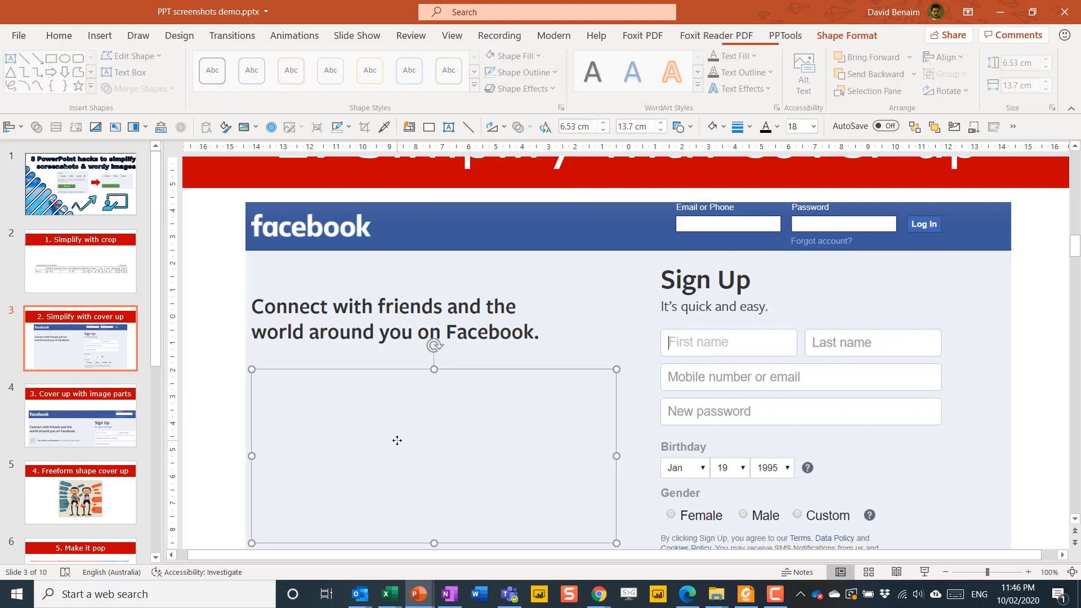
right_click(427, 413)
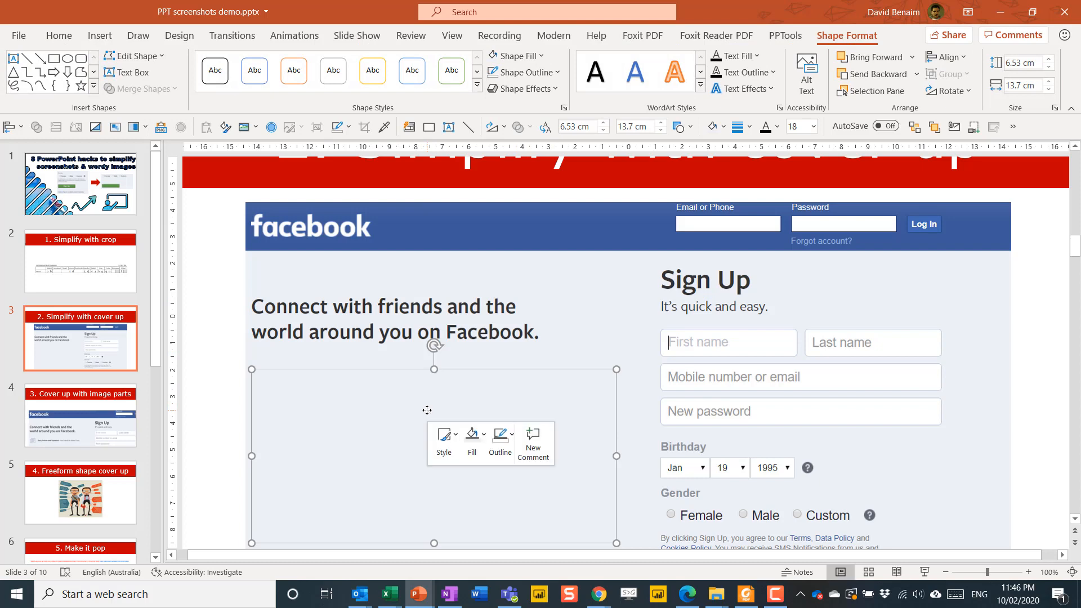
left_click(488, 57)
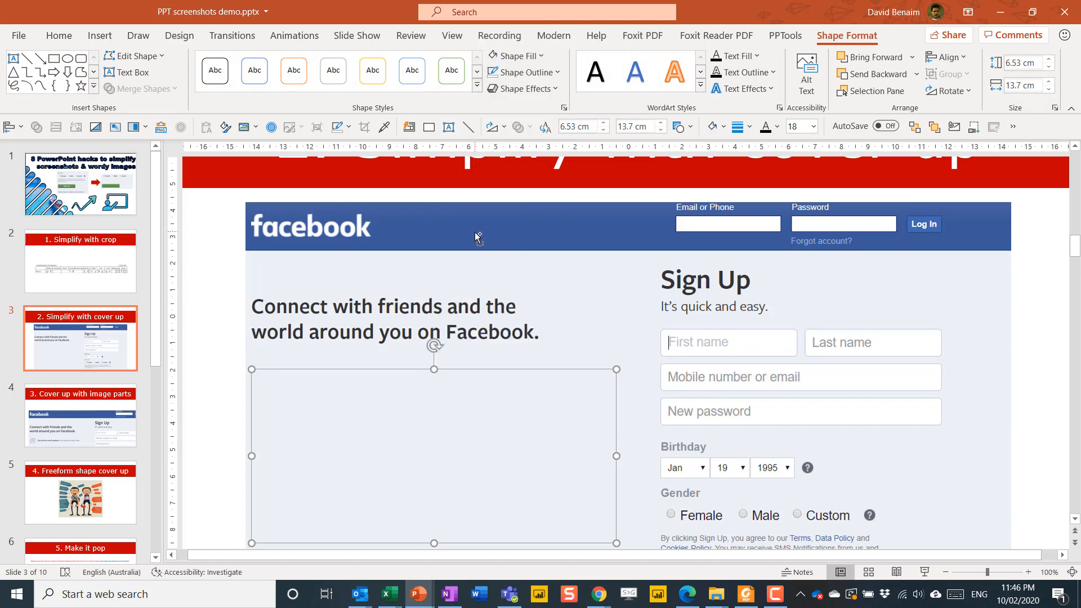
key("ctrl+v")
left_click_drag(402, 403, 795, 295)
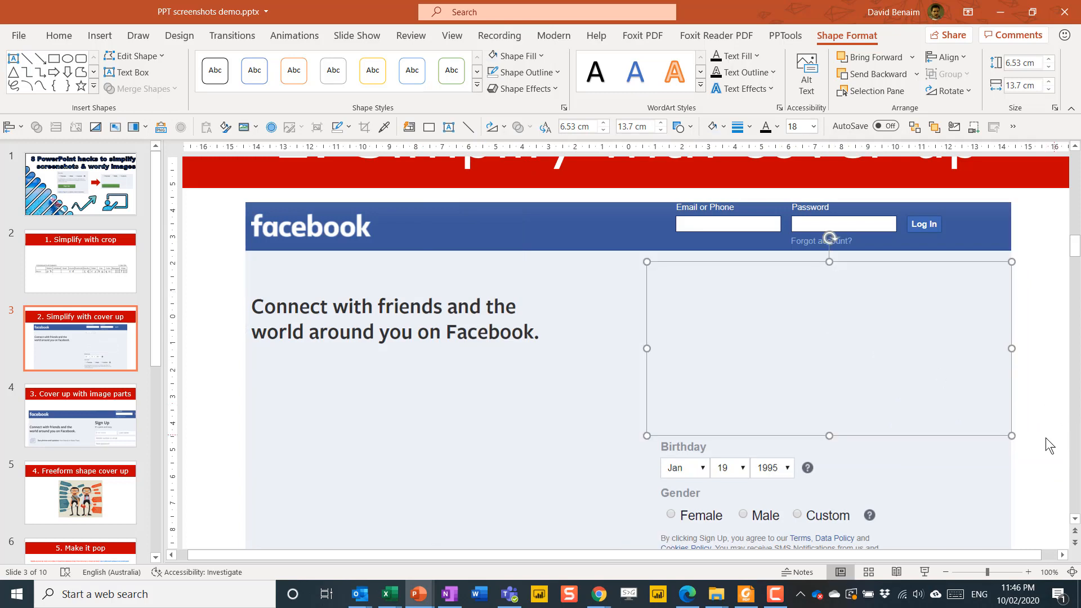
key("Delete")
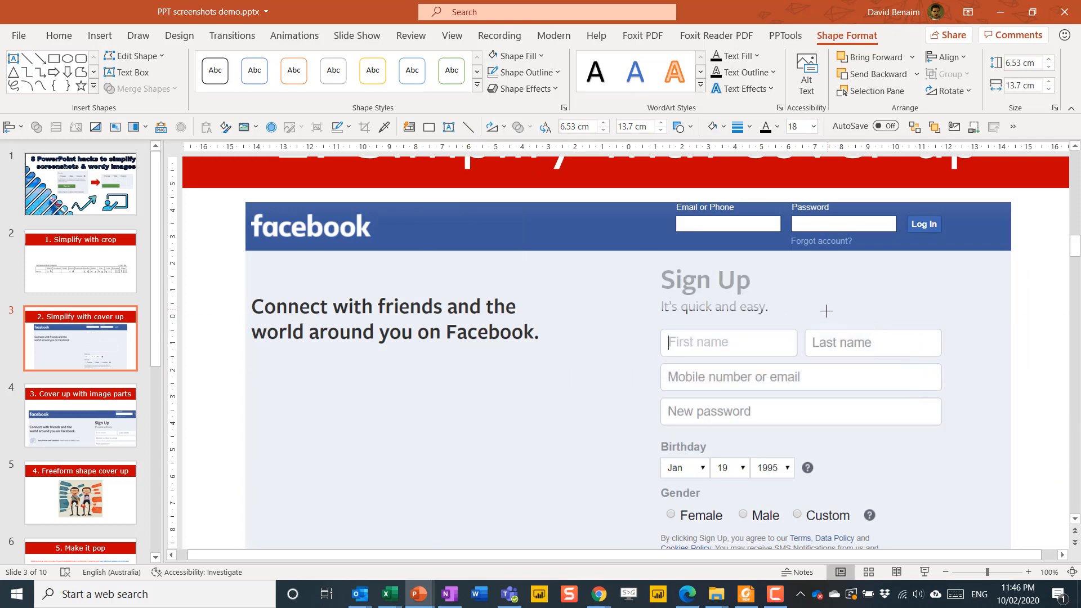
left_click_drag(815, 318, 646, 261)
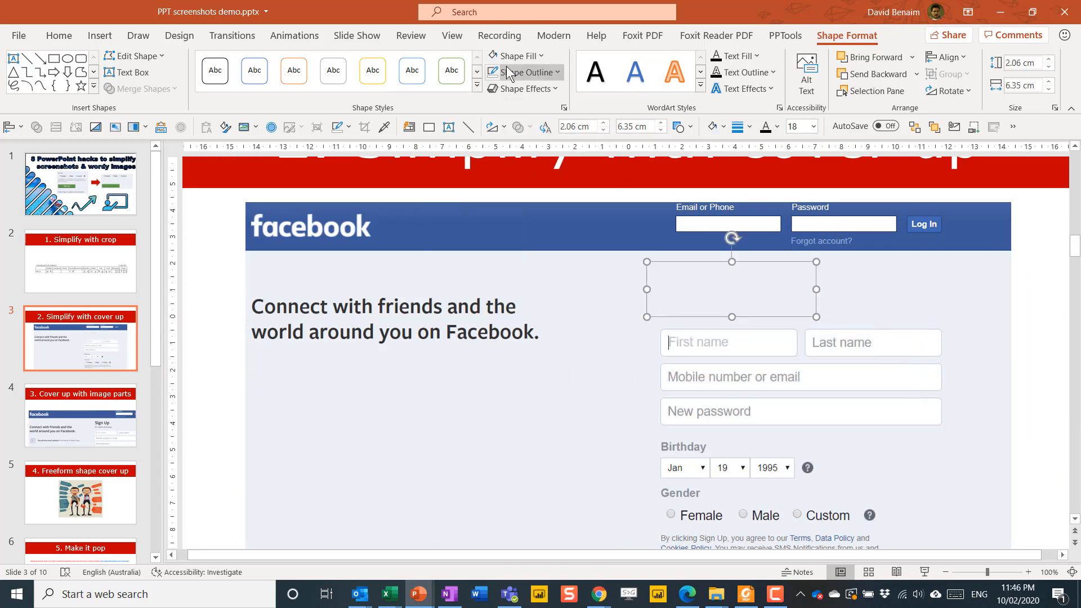
- Draw a rectangle about 0.7 cm high and 5.8 cm wide over the New password placeholder text
left_click(53, 58)
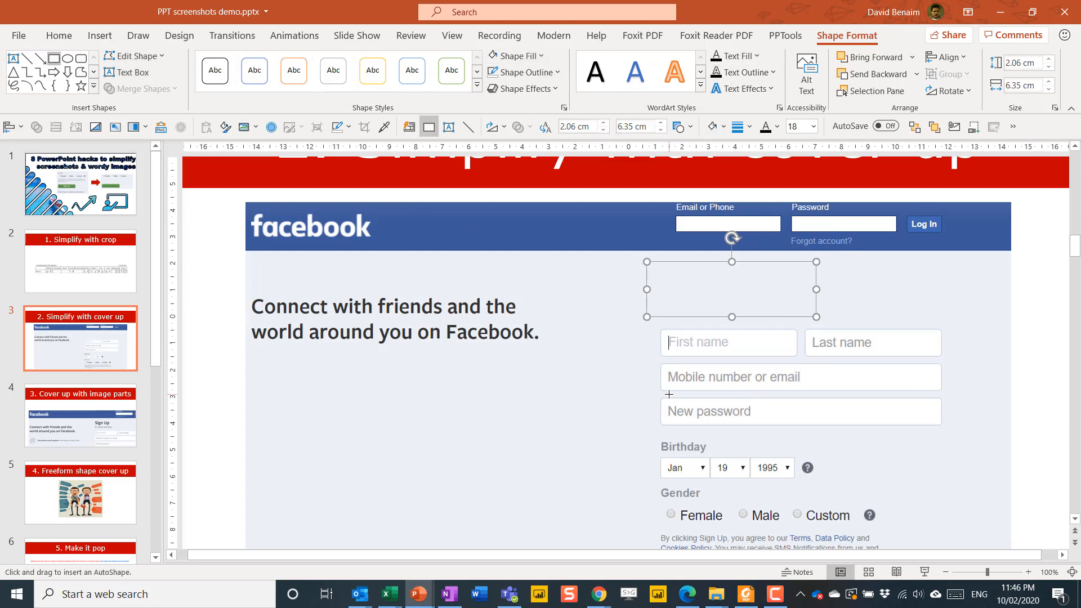
left_click_drag(664, 402, 821, 421)
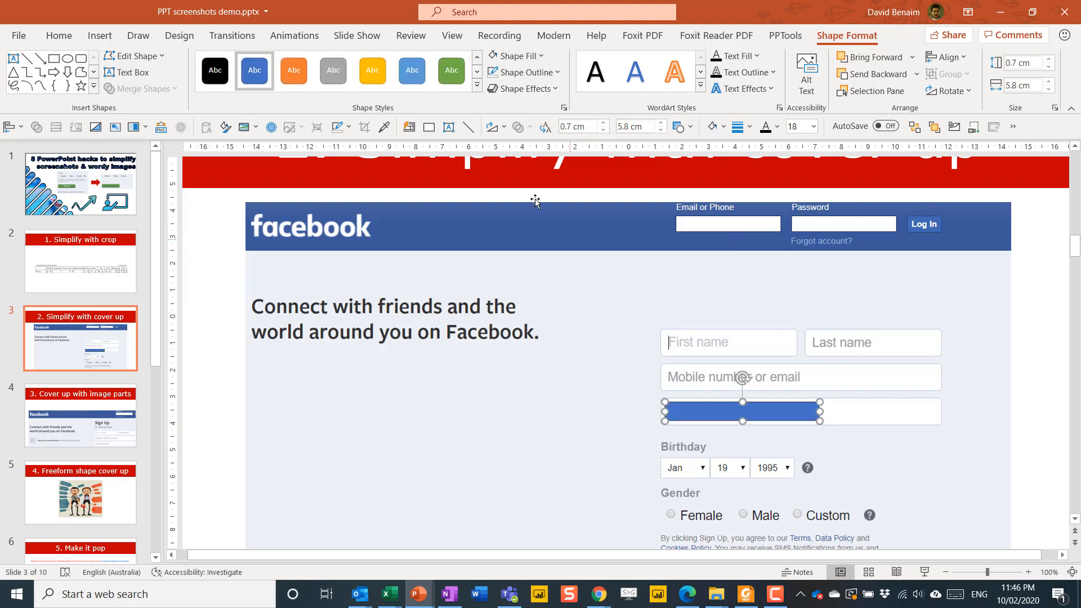
- Fill the rectangle over the New password placeholder with white sampled from that field and remove its outline
left_click(534, 56)
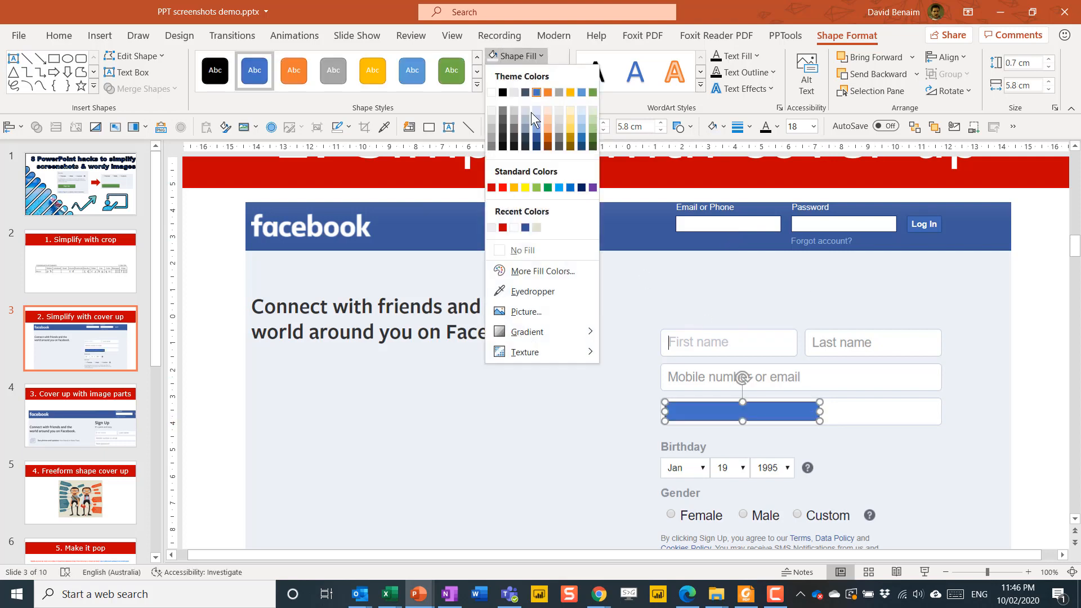
left_click(539, 292)
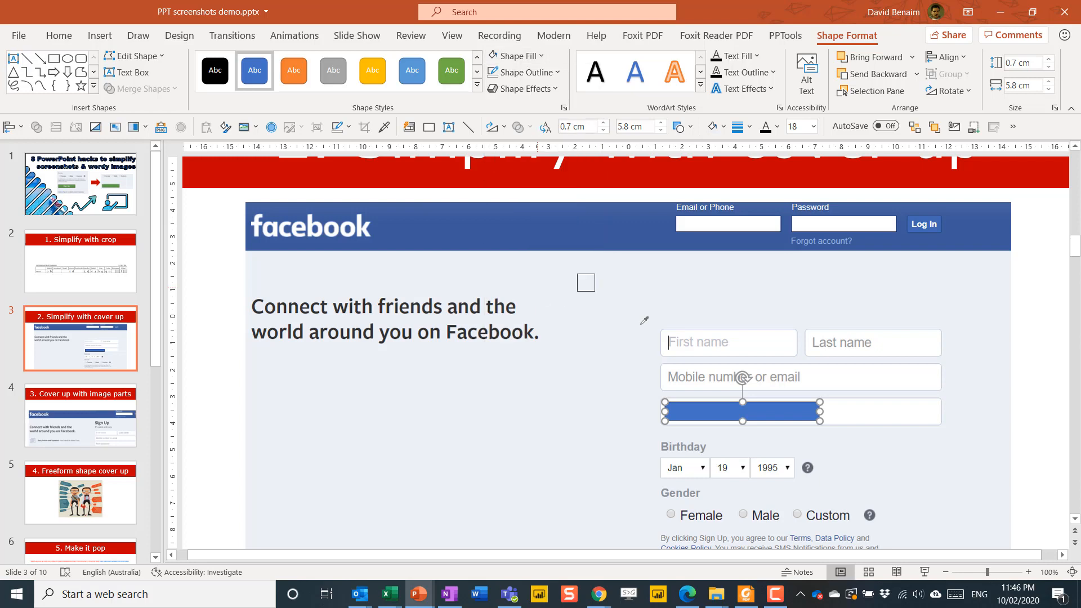
left_click(894, 414)
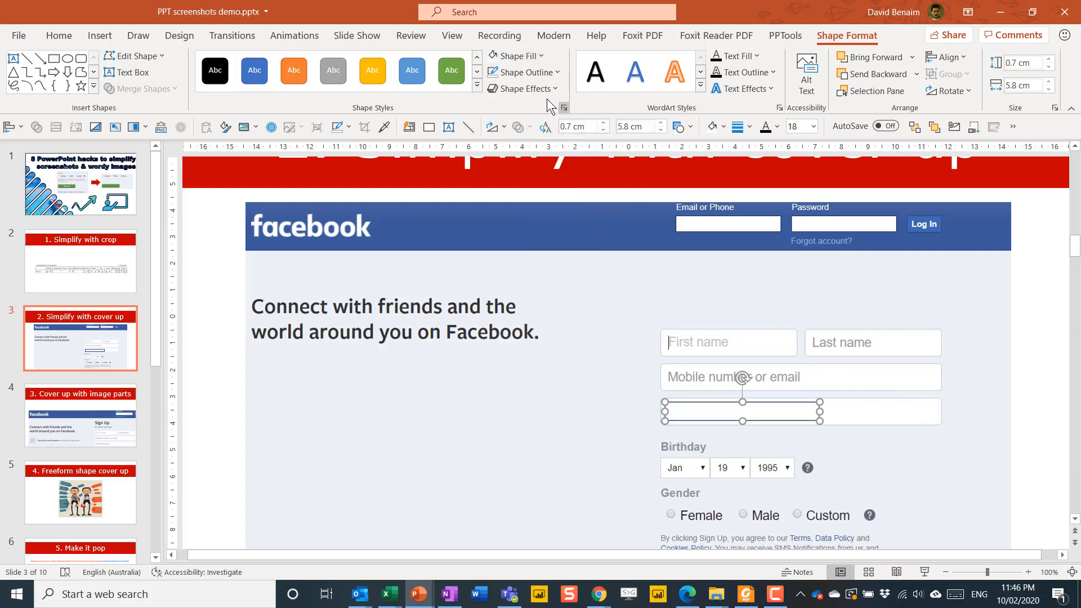
left_click(525, 72)
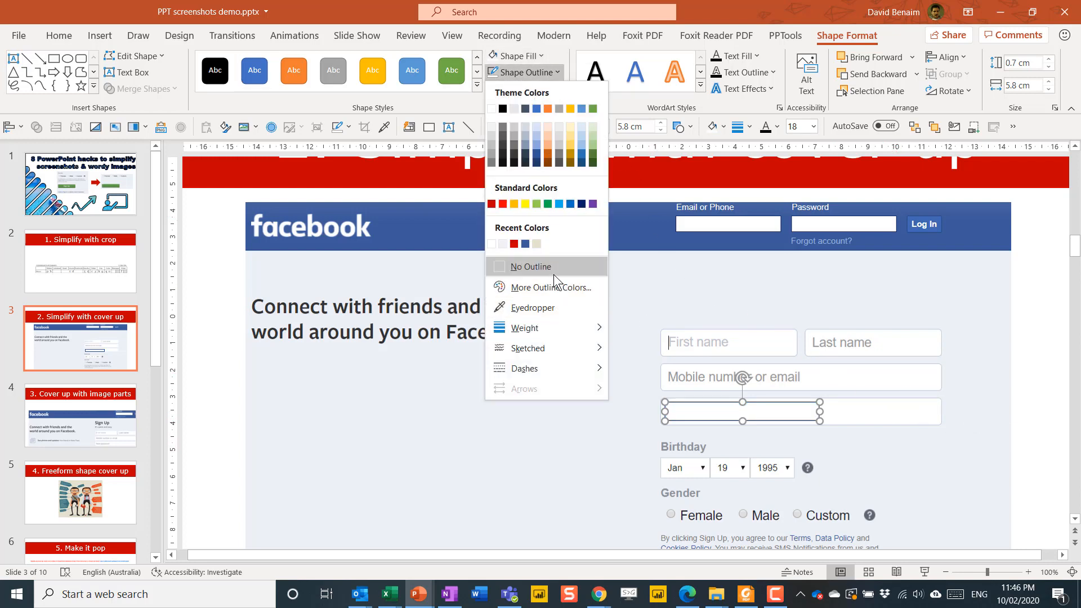
left_click(555, 272)
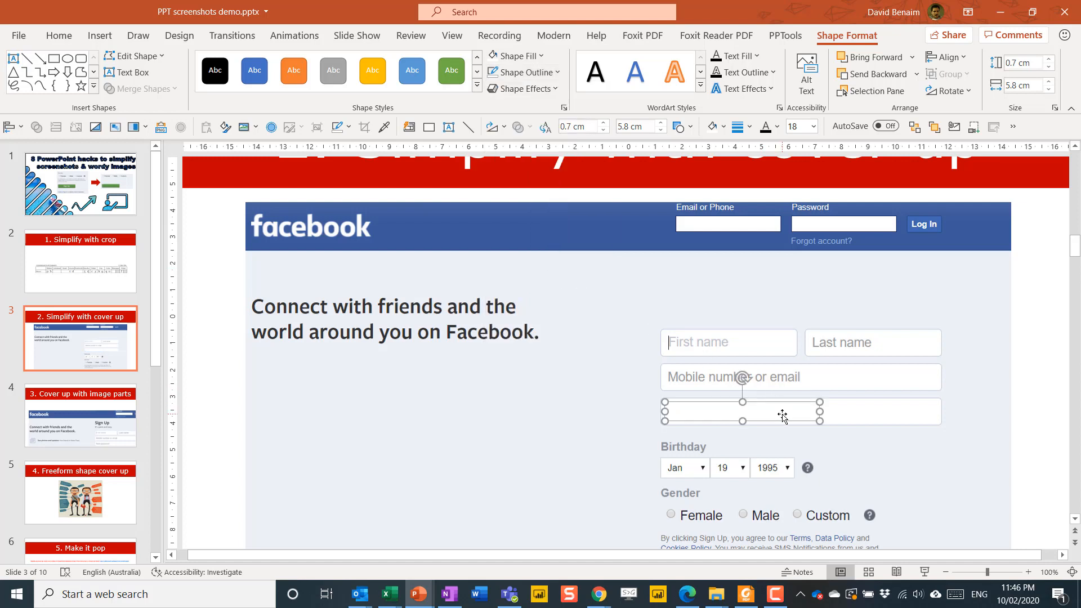
- Copy the white cover rectangle and place the copy over the Mobile number or email placeholder
key("ctrl+c")
key("ctrl+v")
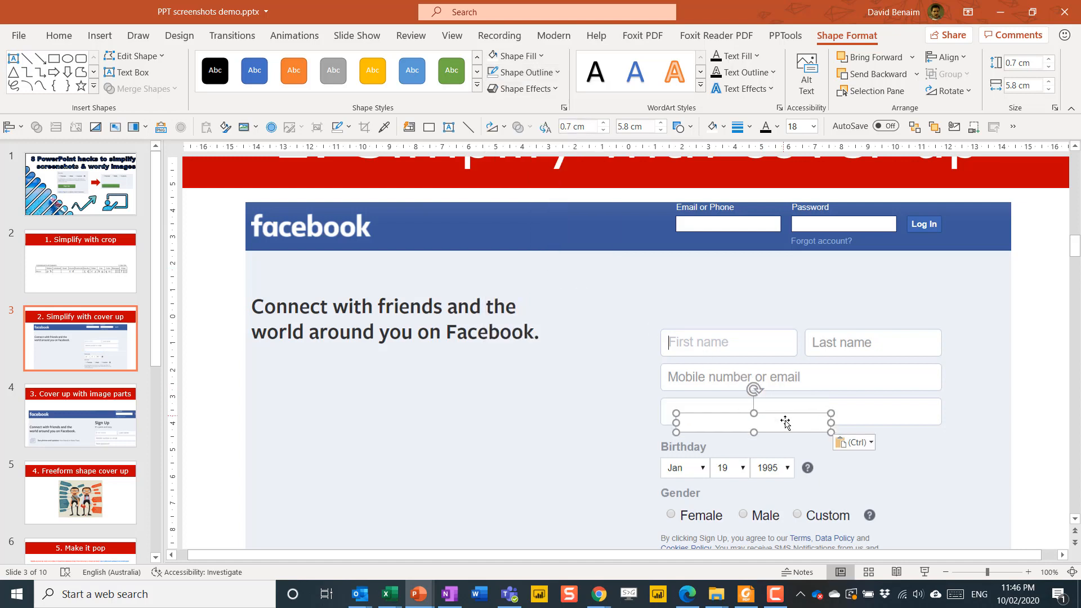
left_click_drag(782, 416, 775, 374)
- Place another copy of the white cover rectangle over the First name placeholder, narrowing it to about 4.64 cm
key("ctrl+v")
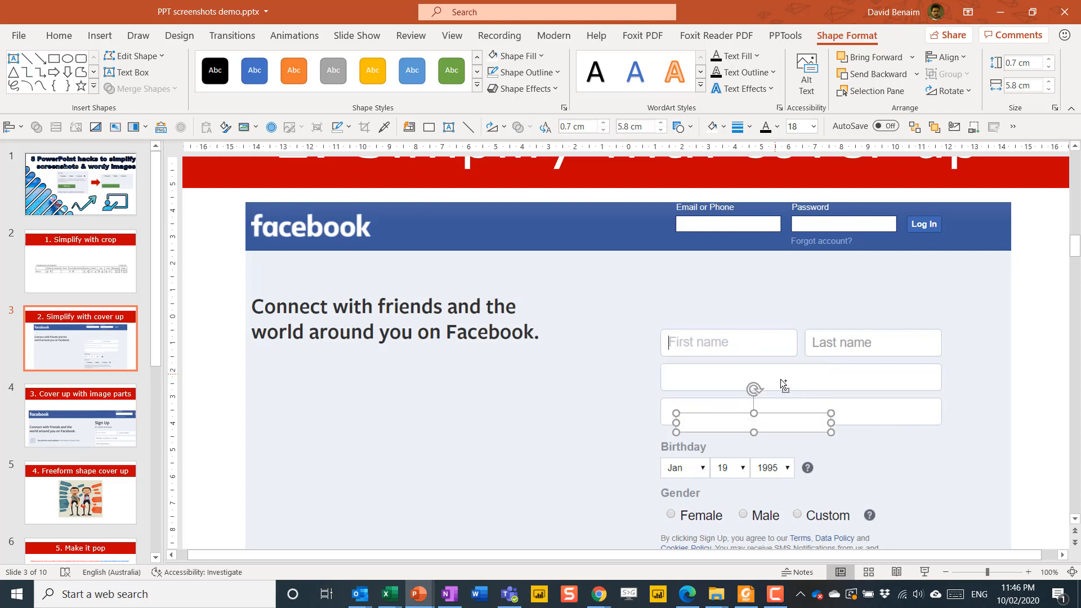
left_click_drag(791, 414, 664, 352)
key("Delete")
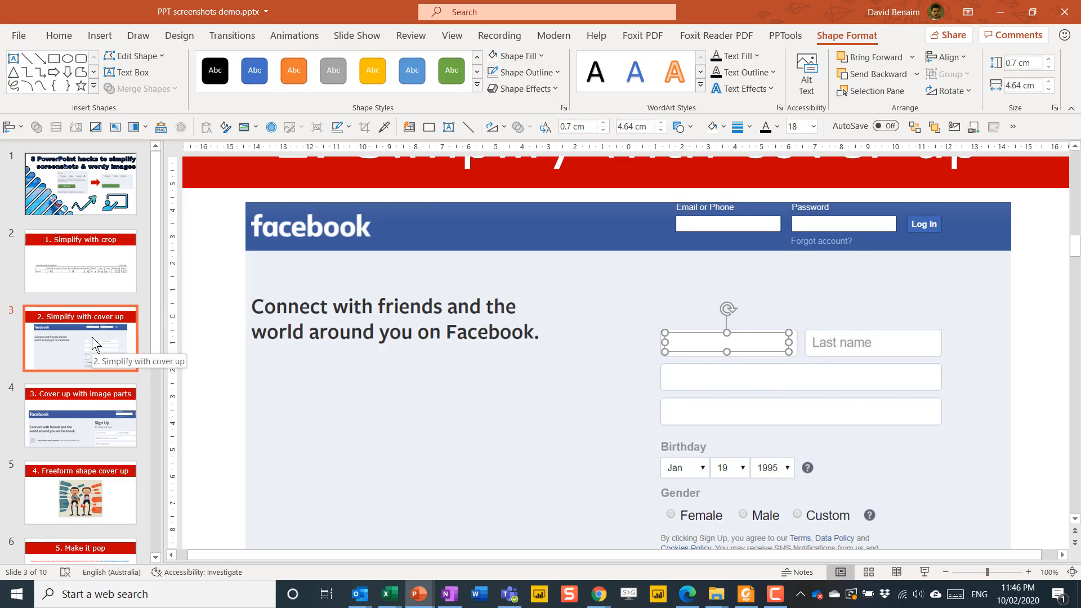
left_click(107, 350)
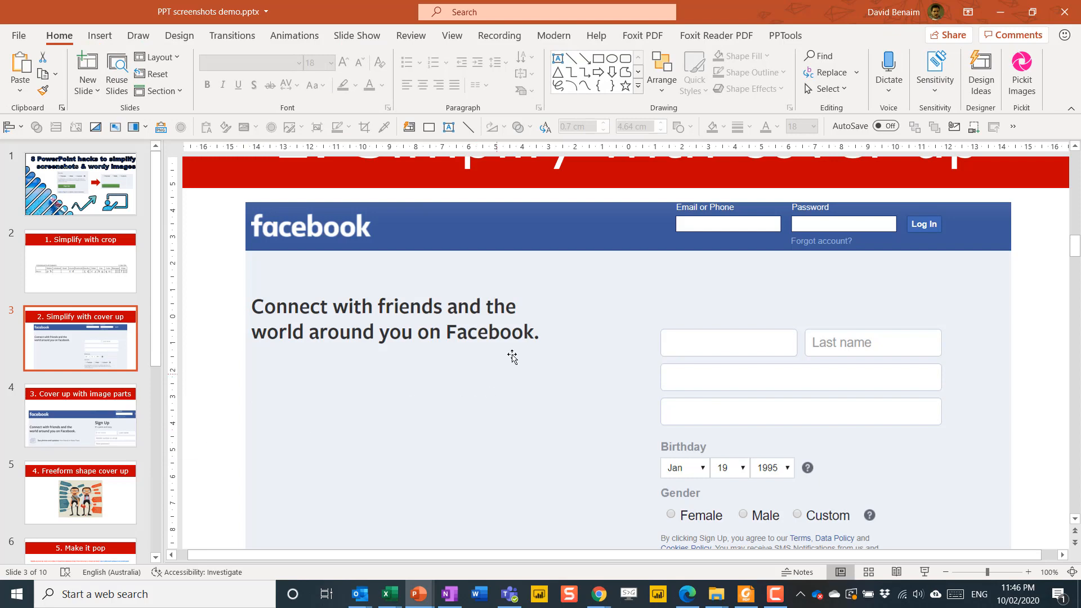
- Draw a rectangle about 1.65 cm by 9.06 cm in the blue header, positioned over the email and password login fields
left_click(598, 58)
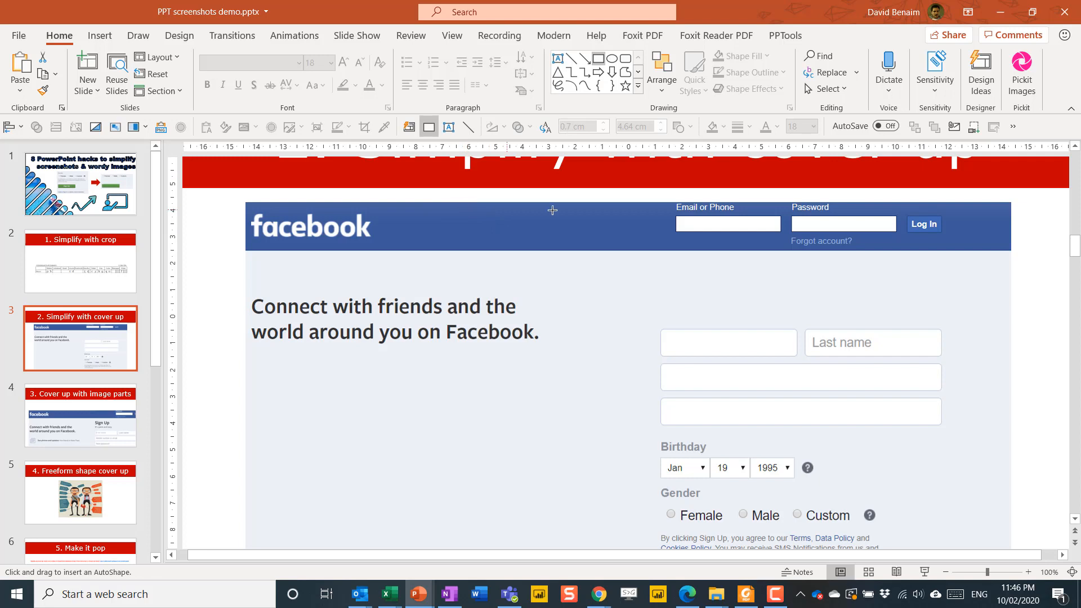
left_click_drag(659, 242, 901, 197)
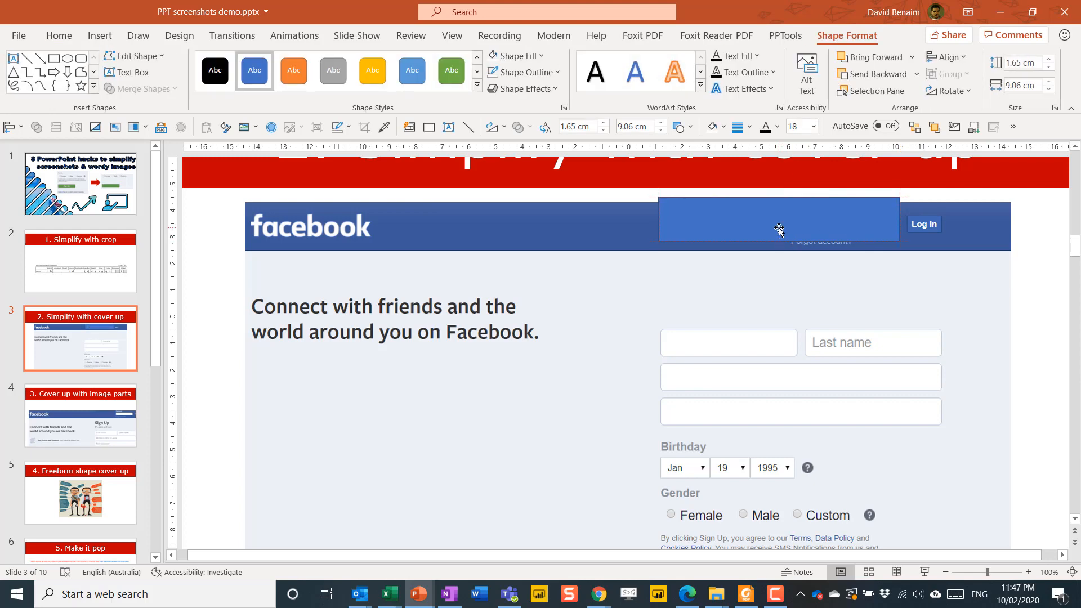
left_click_drag(778, 227, 779, 232)
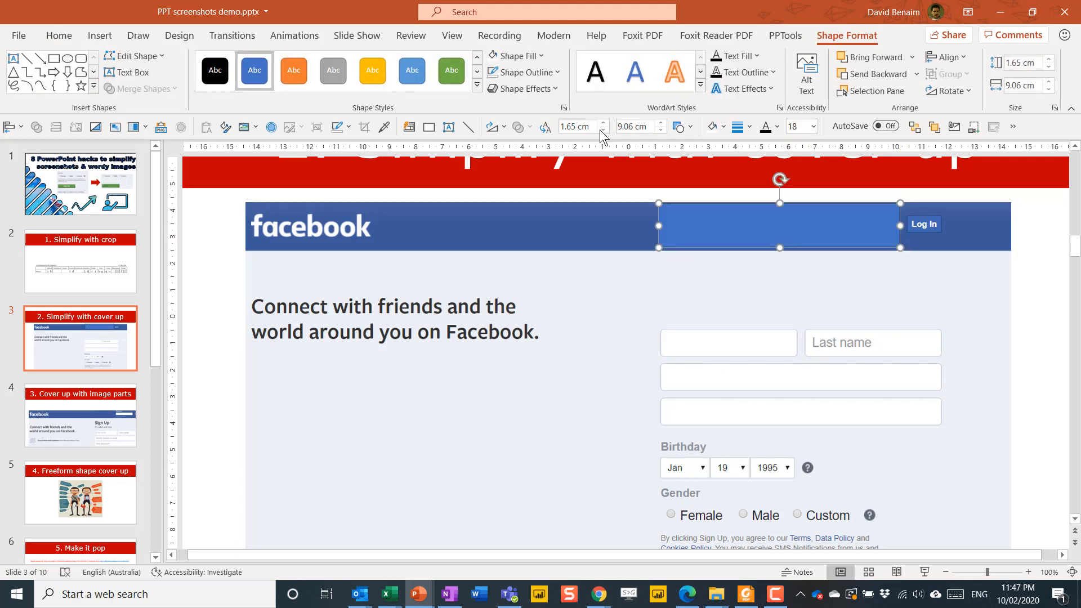
- Fill the header cover rectangle with the dark blue sampled by Eyedropper from the header bar beside it
left_click(517, 56)
left_click(554, 290)
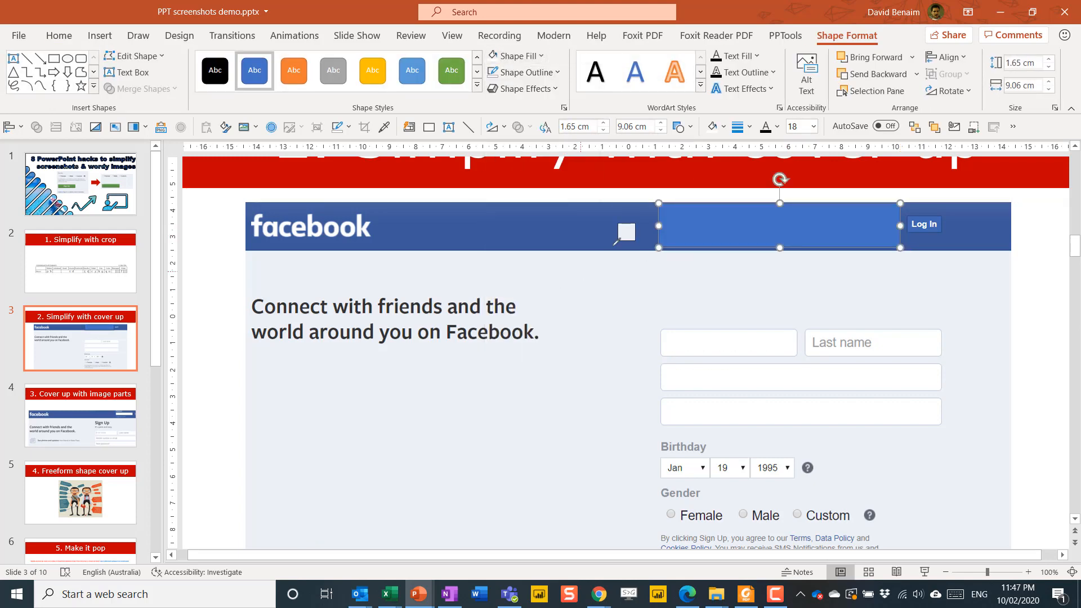
left_click(648, 231)
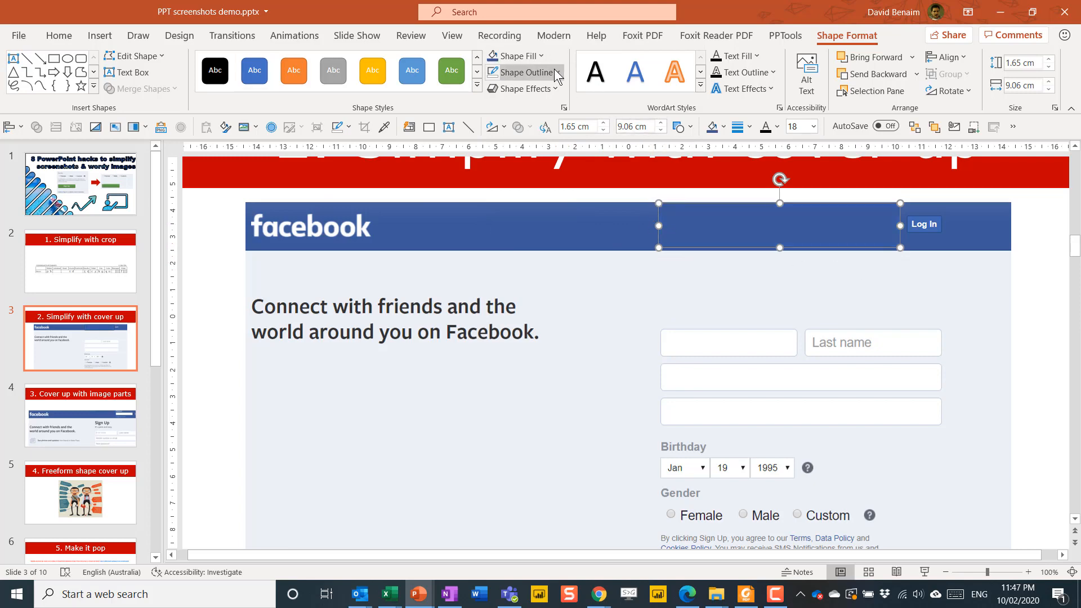
left_click(1051, 275)
scroll(738, 241, "up", 5, "ctrl")
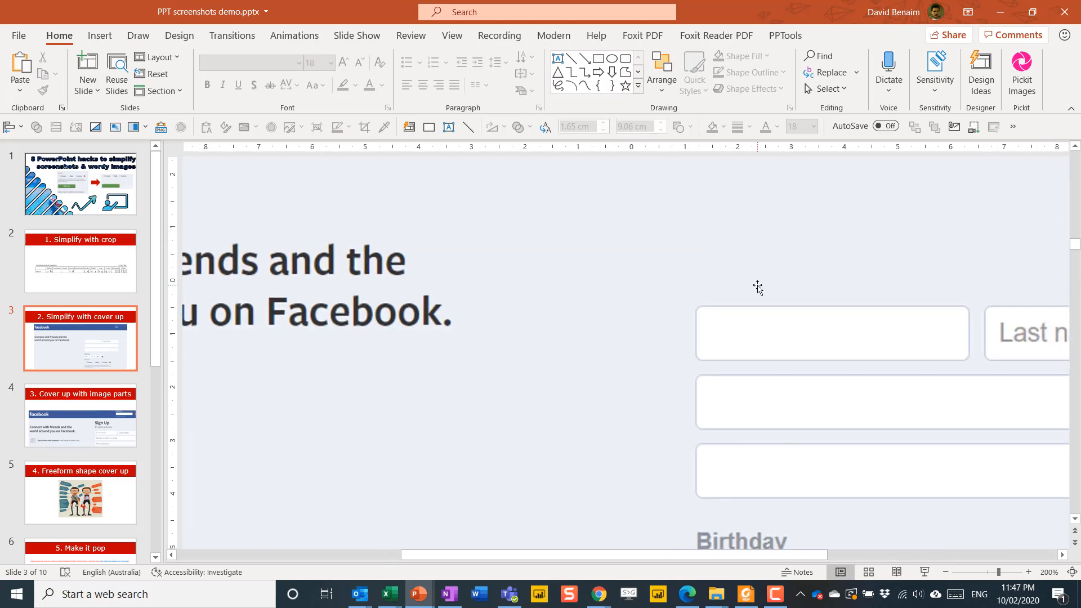
scroll(757, 287, "up", 1)
scroll(760, 297, "up", 3)
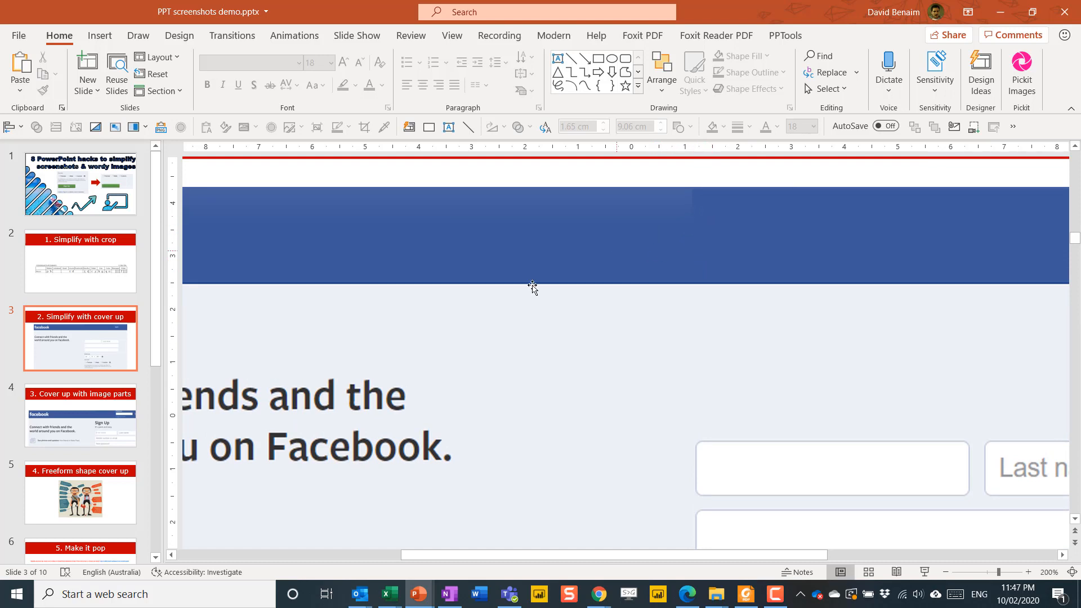
- Open slide 4, "3. Cover up with image parts", and select the blue cover rectangle in the screenshot's header
left_click(109, 408)
scroll(526, 447, "down", 5)
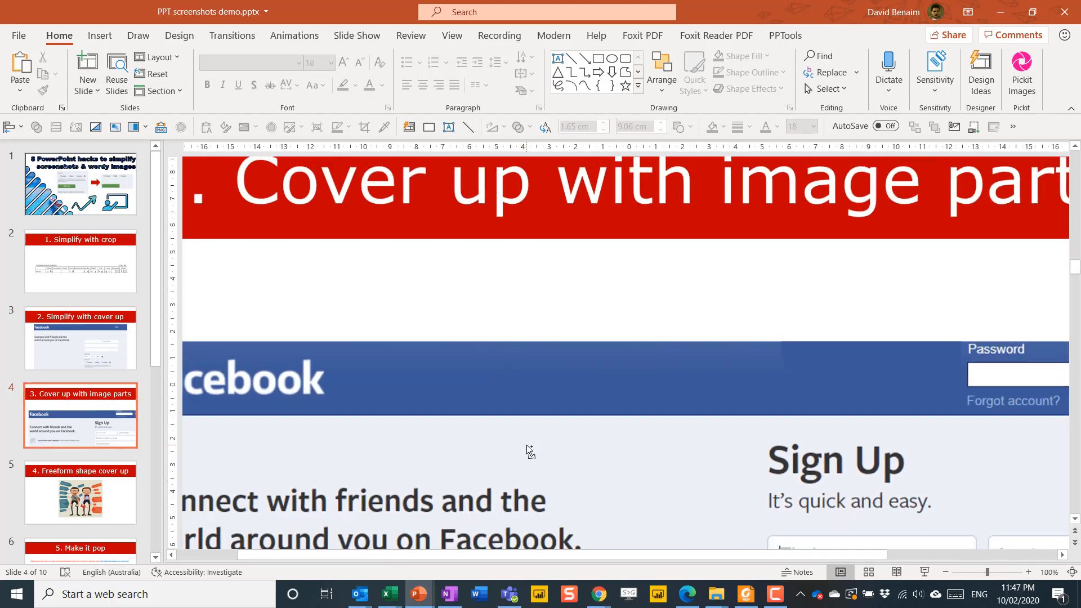
scroll(526, 445, "down", 3)
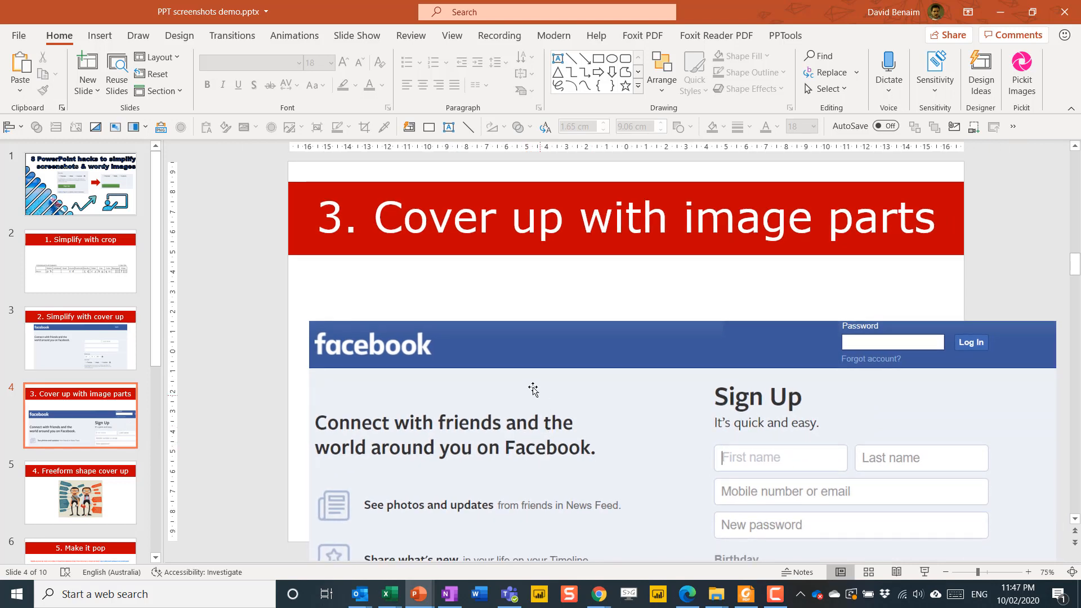
left_click(736, 334)
left_click_drag(737, 335, 743, 336)
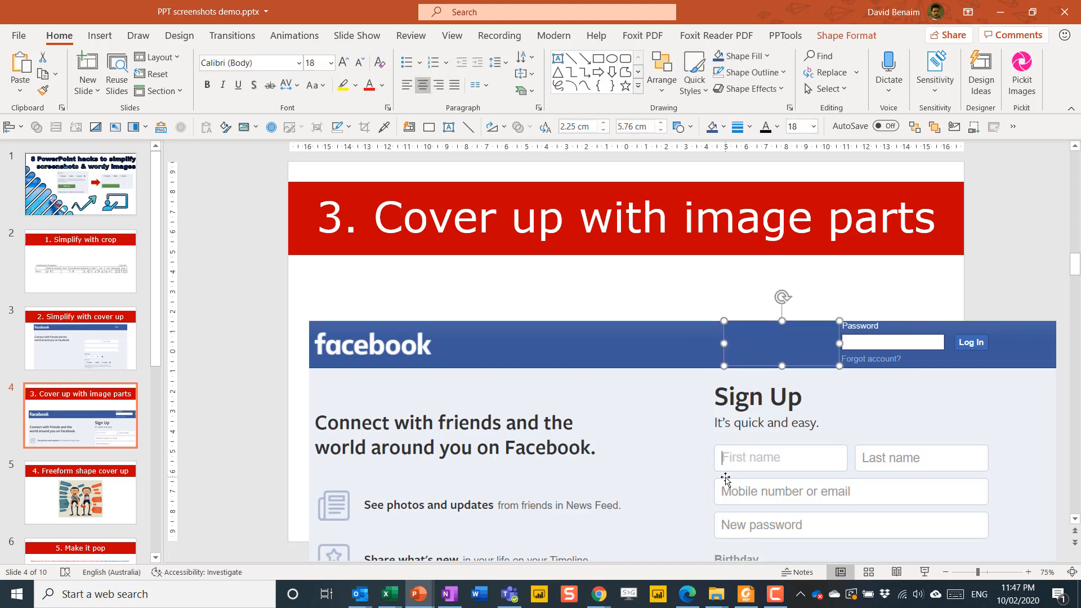
- Try to cover the green Sign Up button's label with a rectangle about 0.89 cm by 4.15 cm, filled with green sampled from the button
scroll(726, 478, "down", 2)
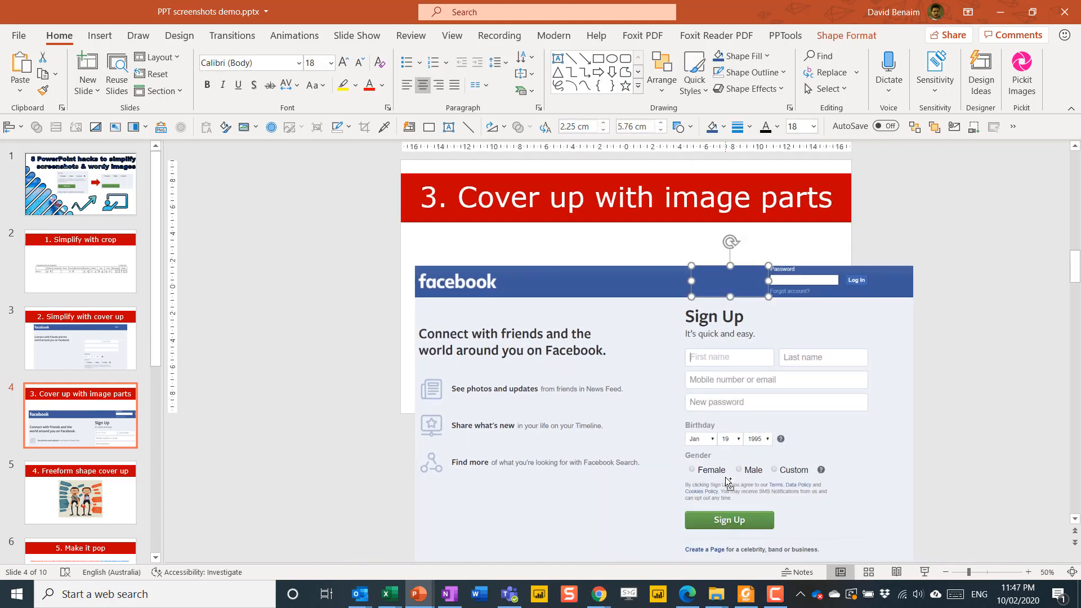
left_click(599, 59)
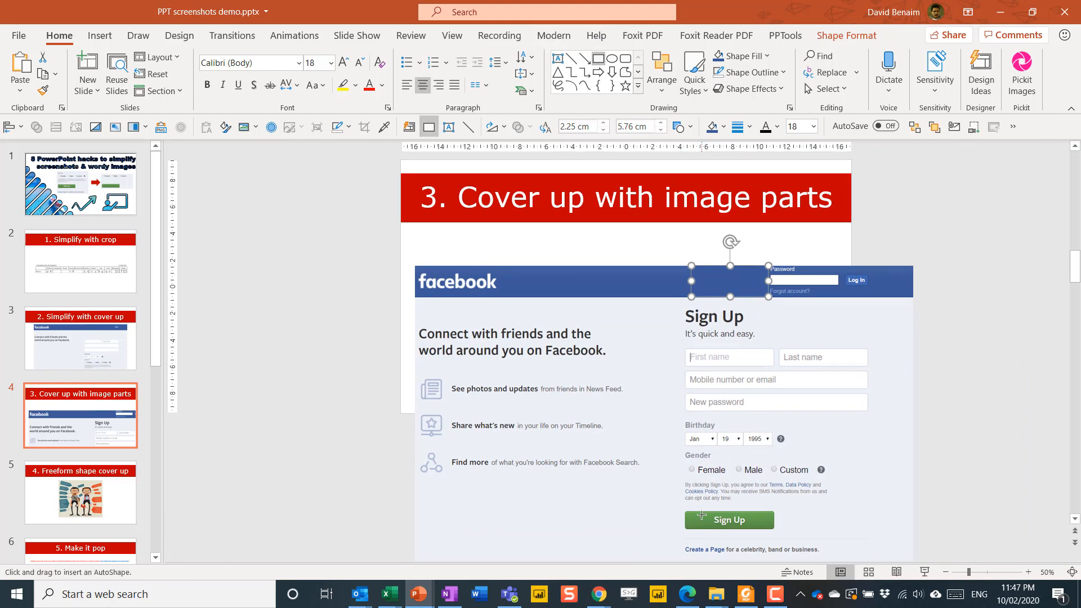
left_click_drag(704, 515, 759, 528)
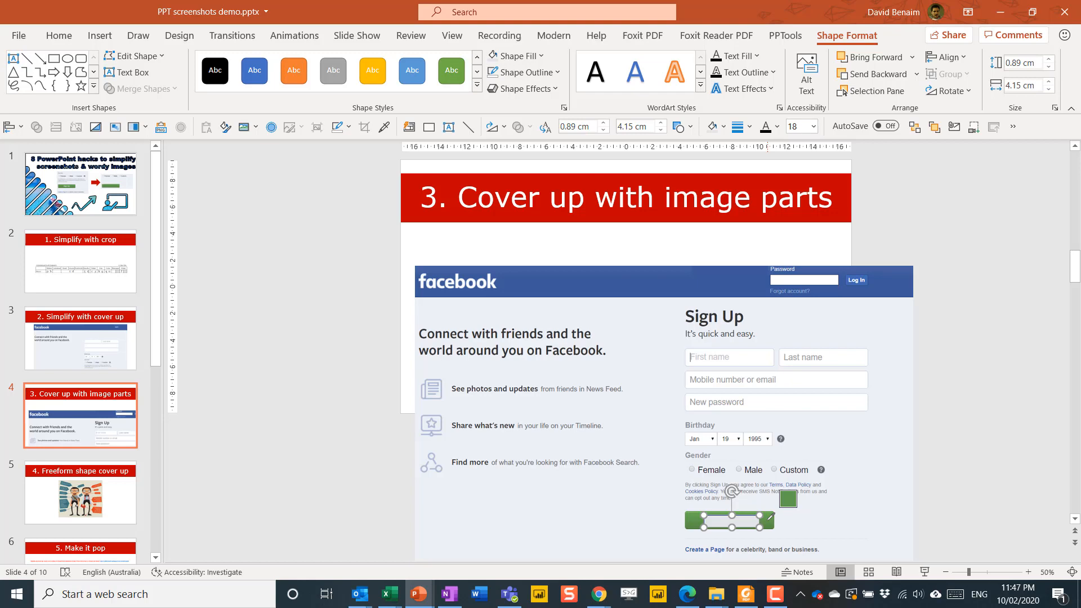
left_click(768, 518)
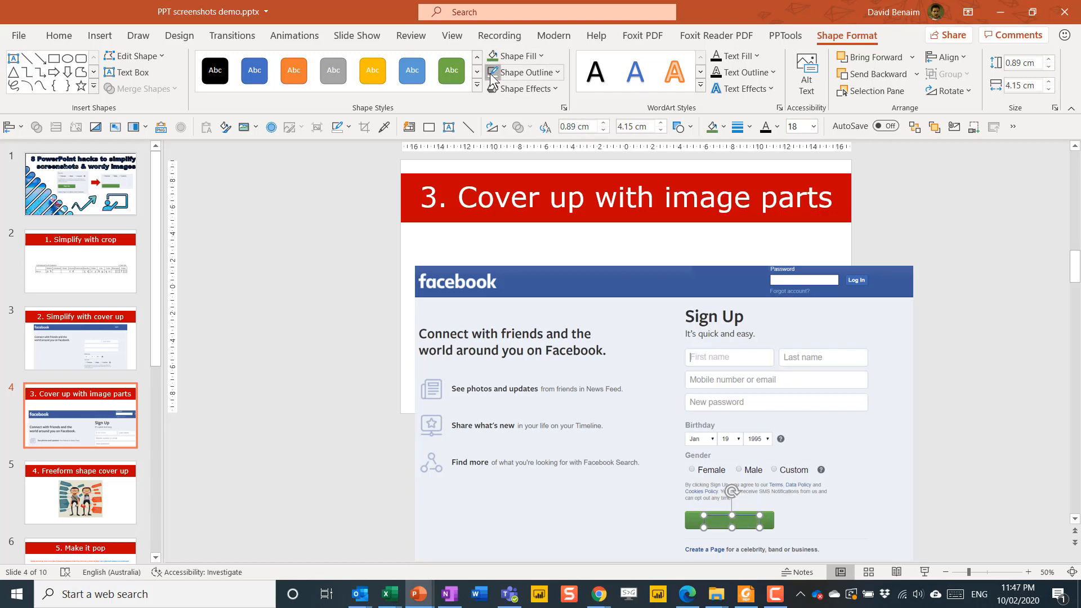
scroll(781, 547, "up", 2, "ctrl")
scroll(783, 550, "up", 4, "ctrl")
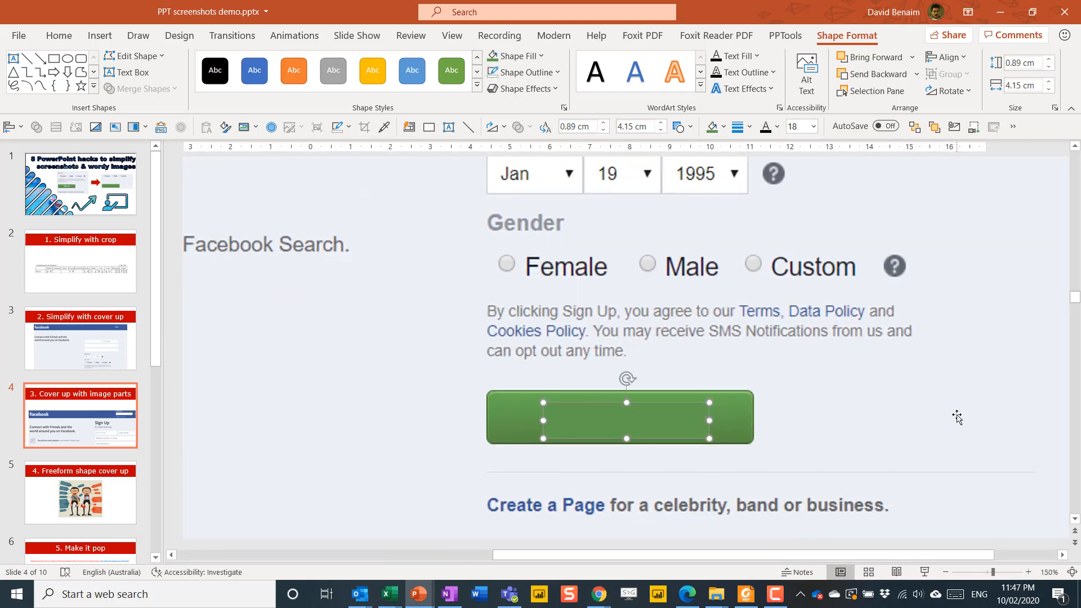
- Shift the green cover rectangle slightly on the Sign Up button, and delete it
left_click(957, 415)
left_click_drag(679, 423, 668, 419)
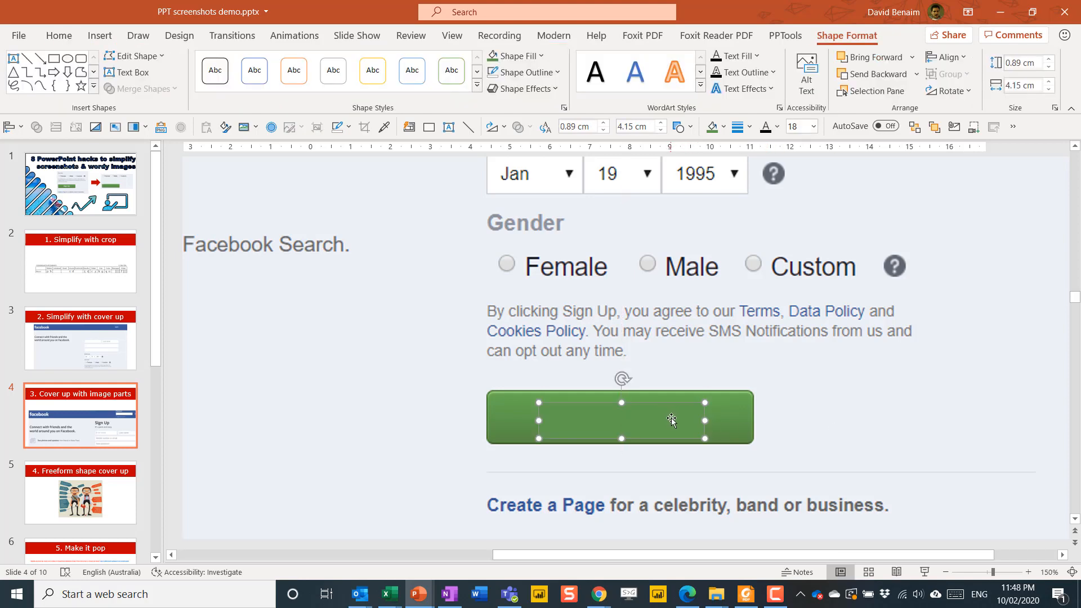
key("Delete")
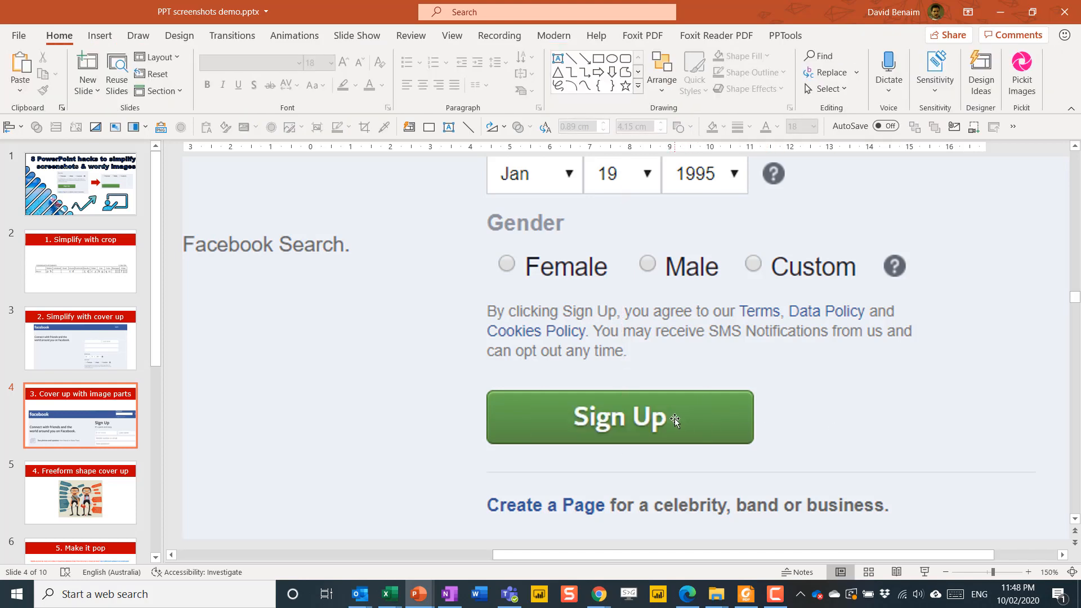
- Duplicate the Facebook screenshot picture and align the copy exactly over the original
left_click(287, 294)
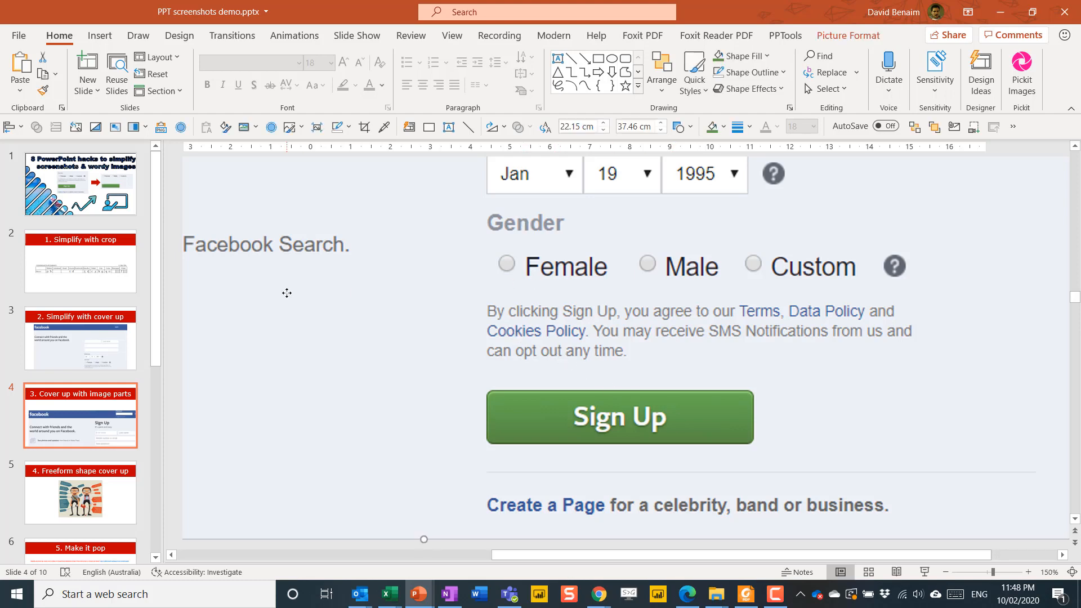
scroll(286, 296, "down", 8)
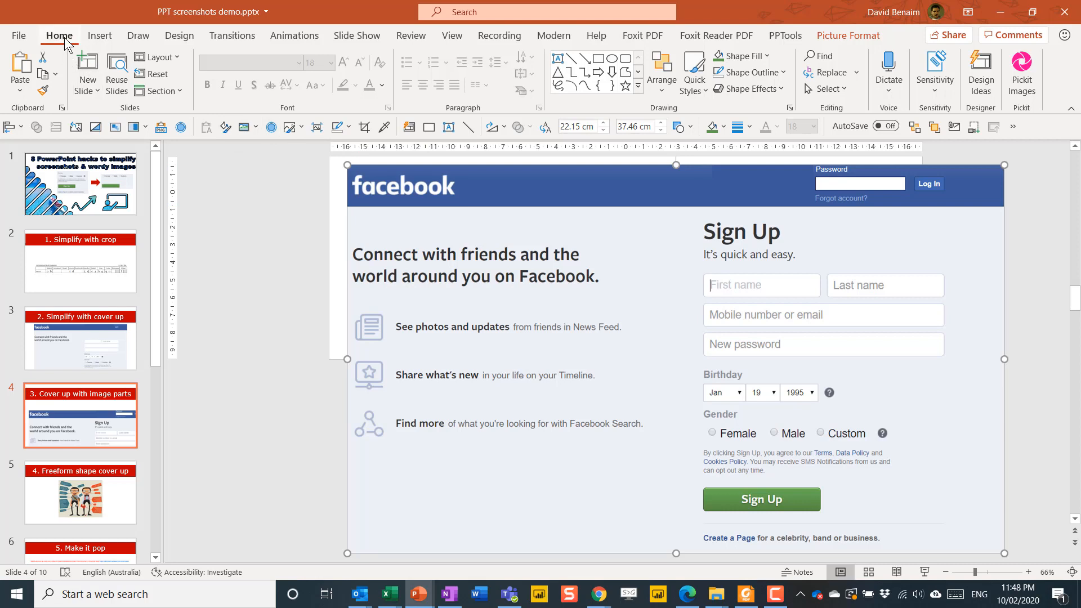
left_click(55, 73)
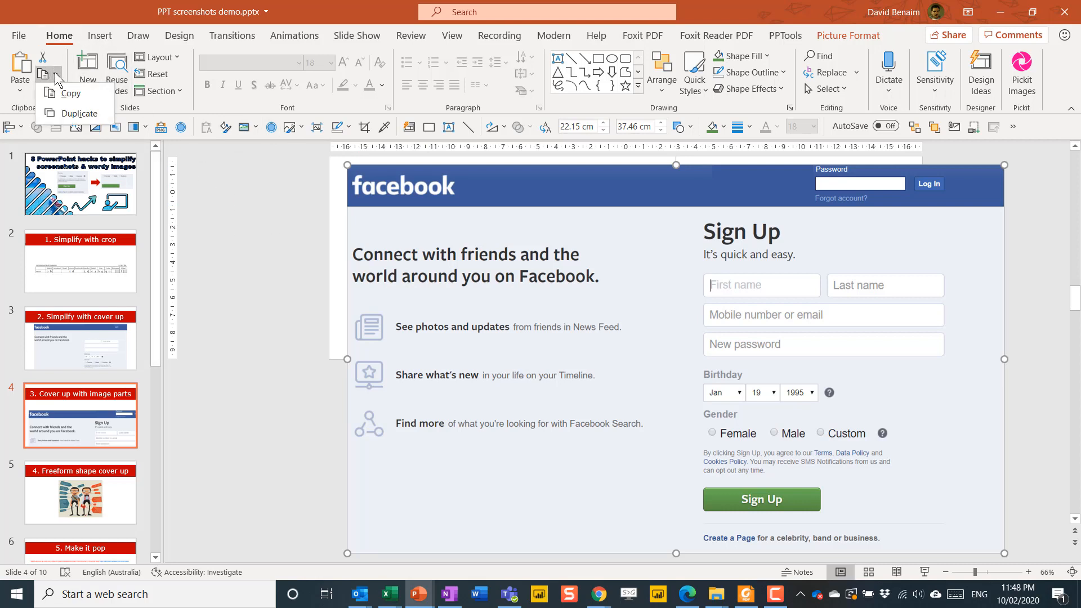
left_click(87, 115)
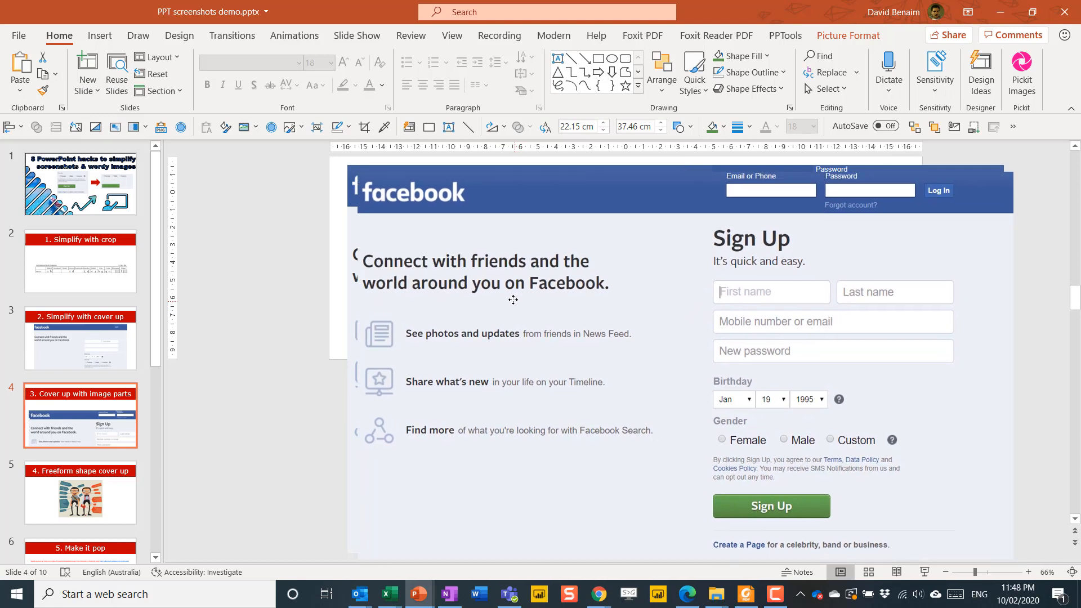
left_click_drag(513, 300, 503, 293)
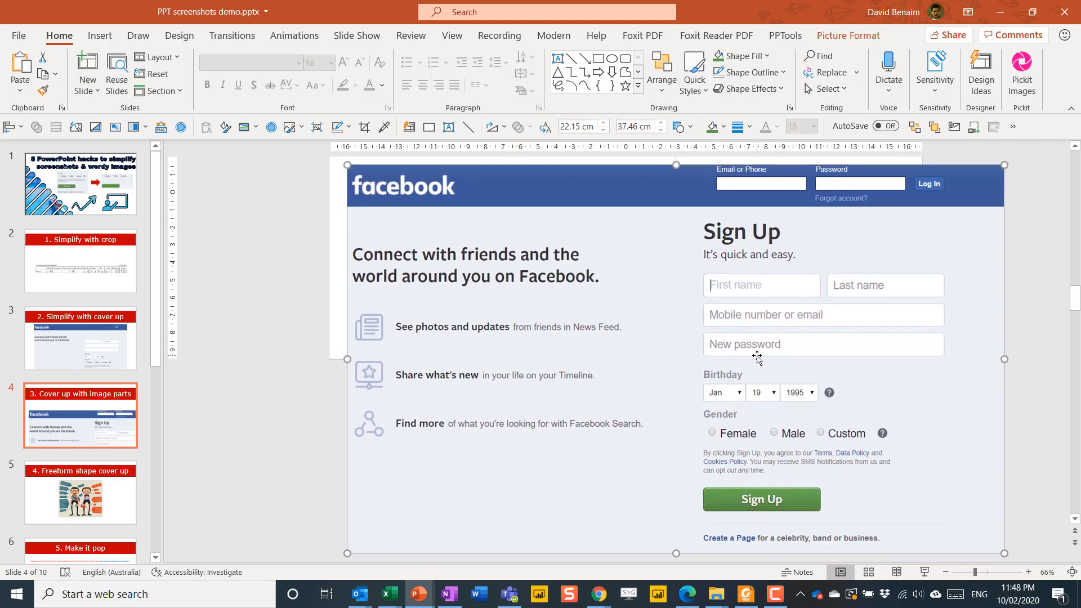
- Crop the duplicated screenshot to the plain green part beside the Sign Up button's label, about 1.16 cm by 1.99 cm
left_click(849, 32)
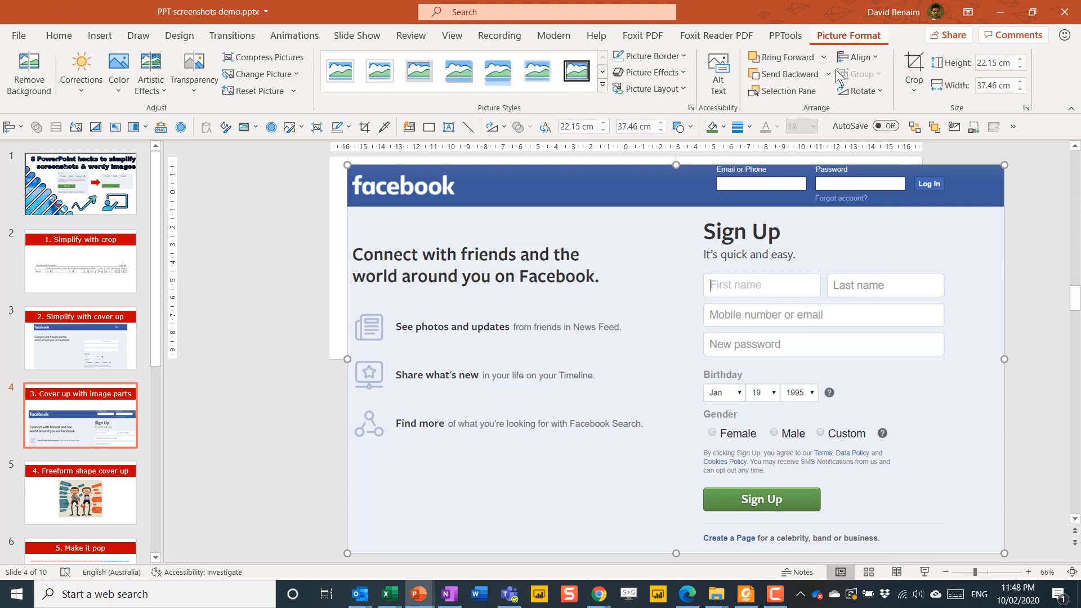
left_click(914, 66)
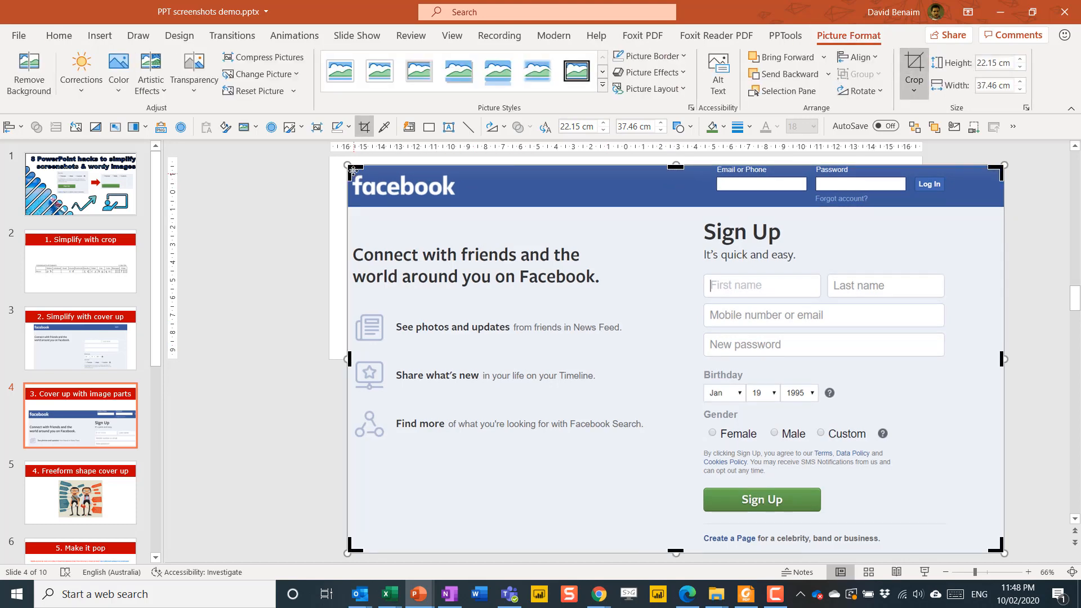
left_click_drag(349, 168, 704, 491)
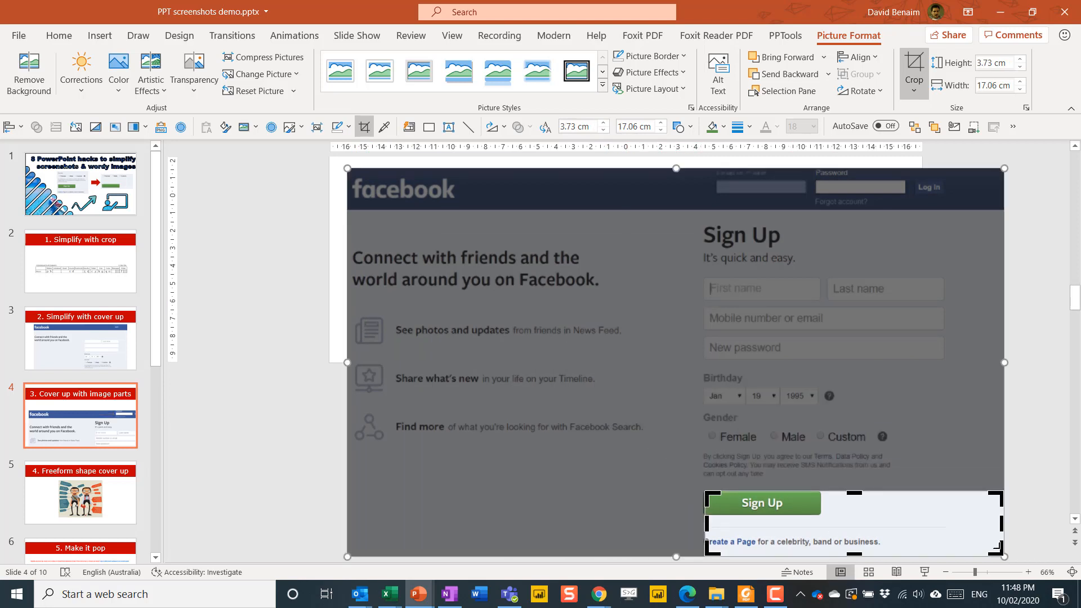
left_click_drag(996, 545, 739, 511)
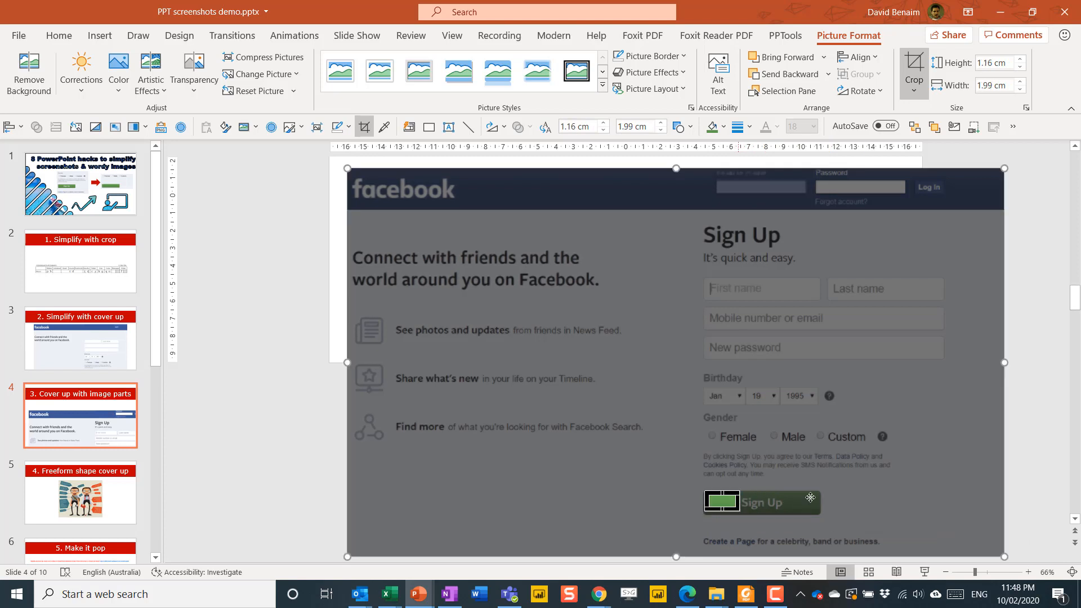
left_click(1046, 377)
- Place the cropped green piece over the Sign Up button's label and widen it to about 3.07 cm
left_click(733, 509)
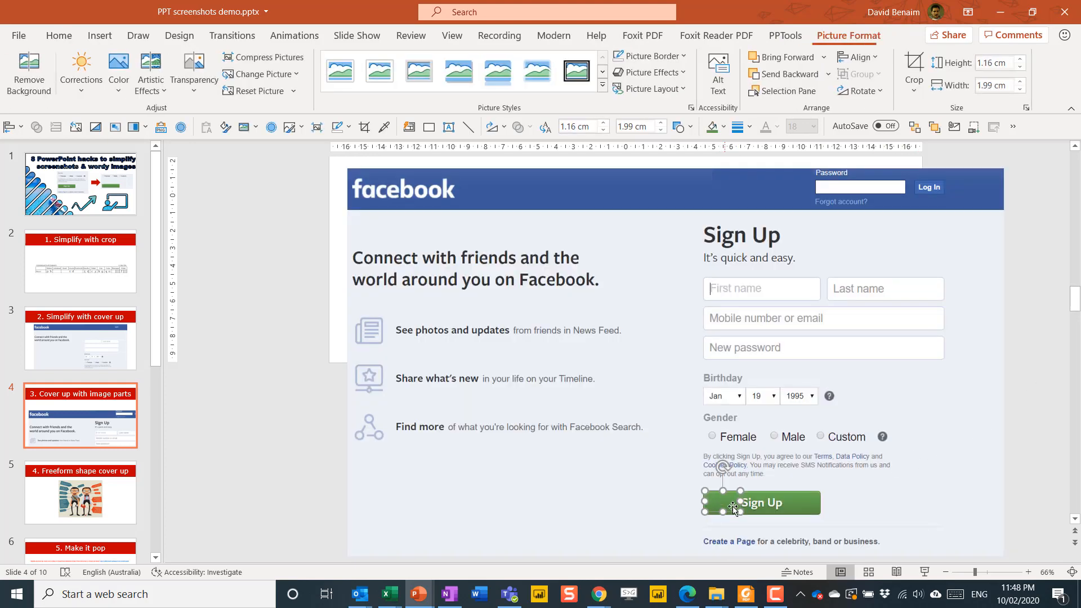
scroll(733, 508, "up", 4)
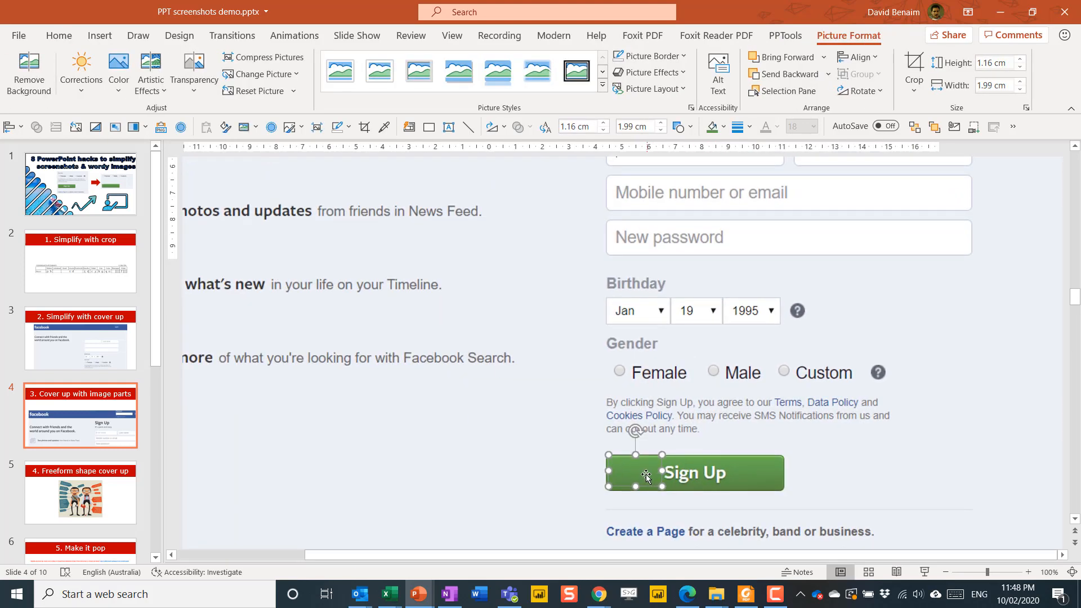
left_click_drag(644, 475, 745, 469)
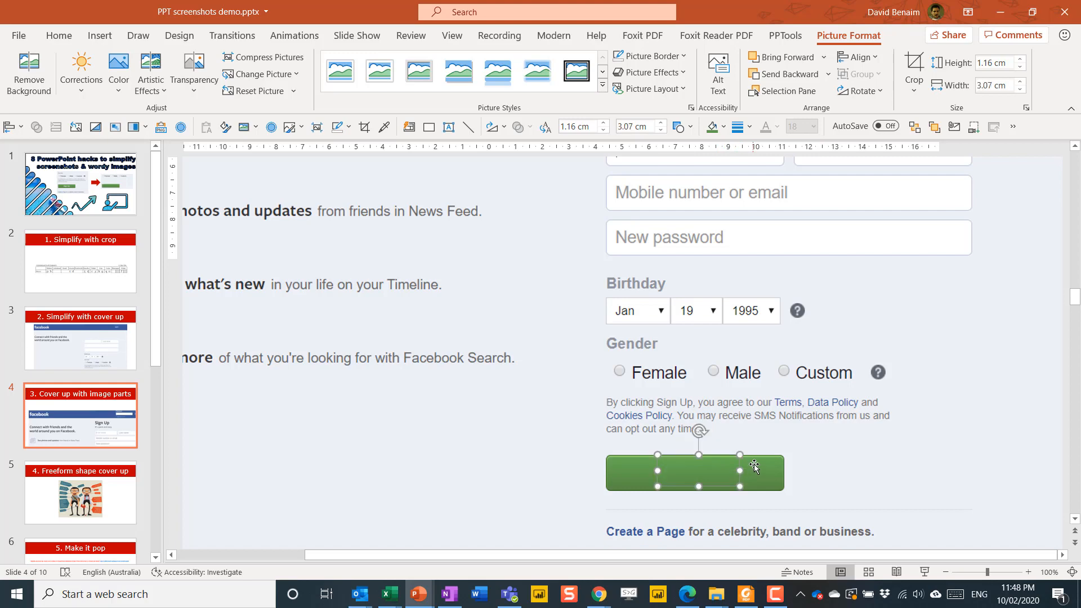
left_click(848, 468)
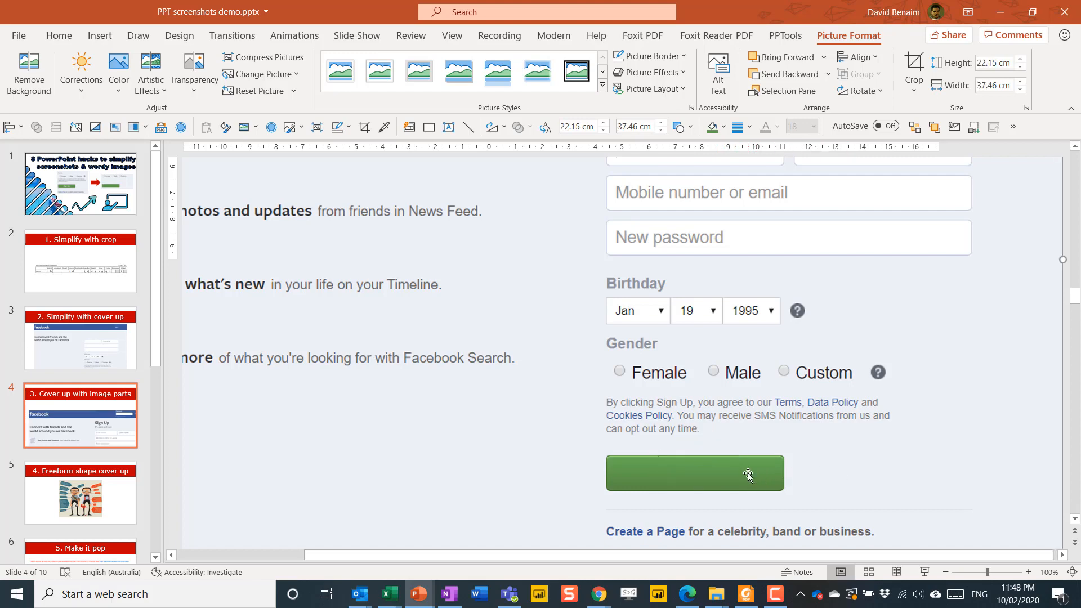
- Examine the covered Sign Up button up close to check how the image patch blends with its gradient
scroll(748, 474, "up", 5)
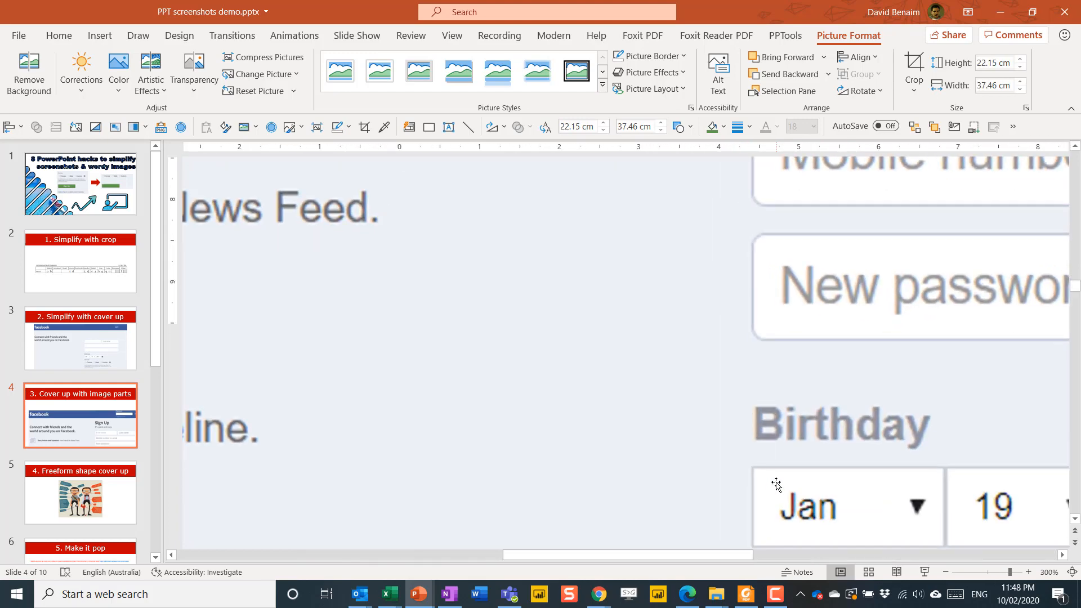
scroll(777, 485, "down", 5)
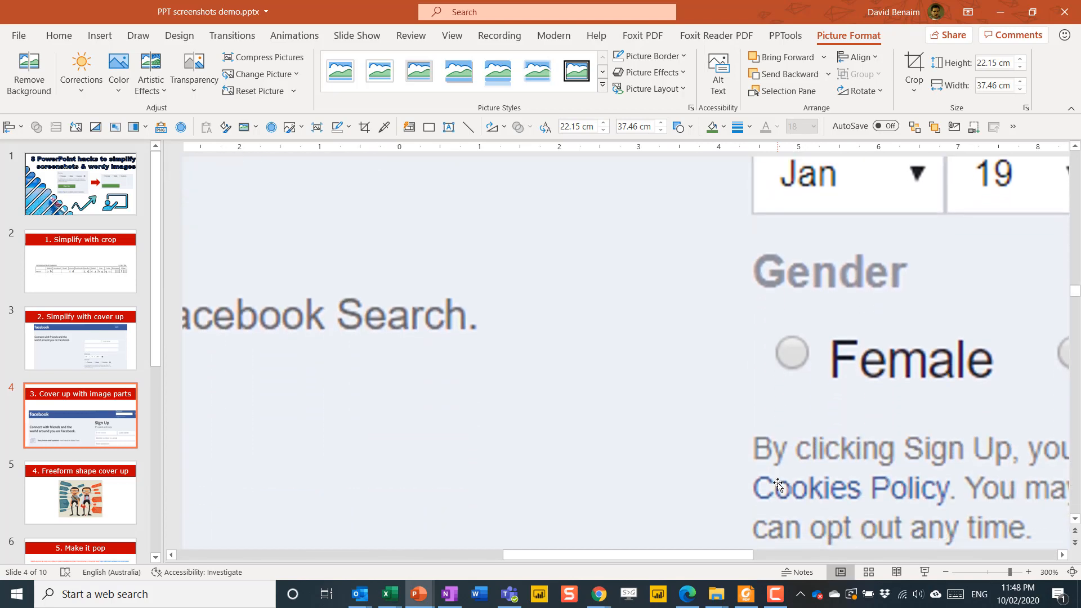
scroll(778, 485, "down", 3)
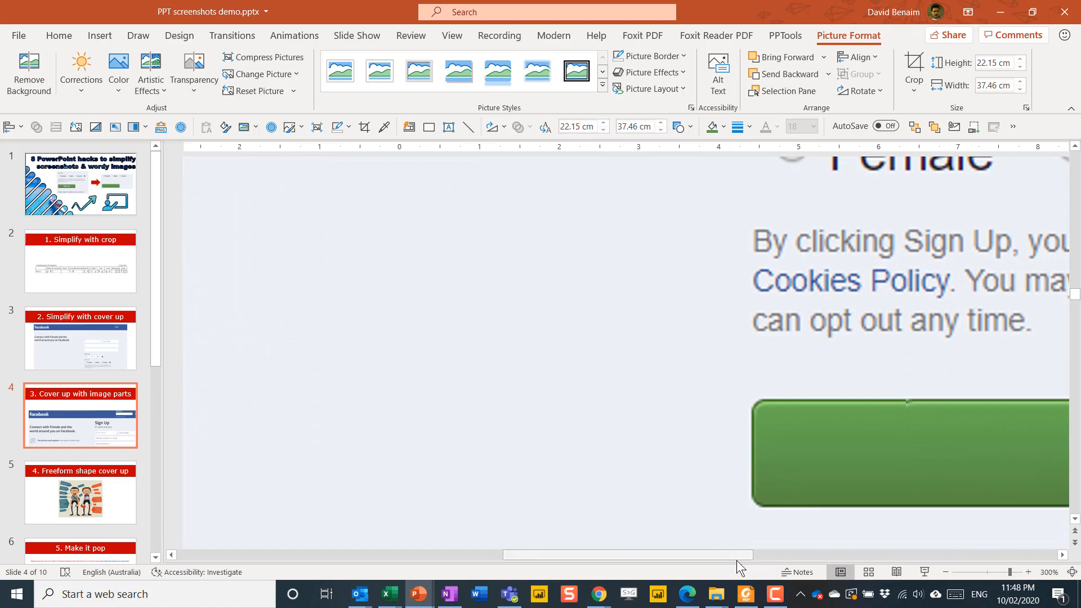
left_click(1063, 554)
left_click_drag(1062, 555, 1062, 555)
scroll(834, 431, "down", 5)
scroll(834, 431, "down", 6)
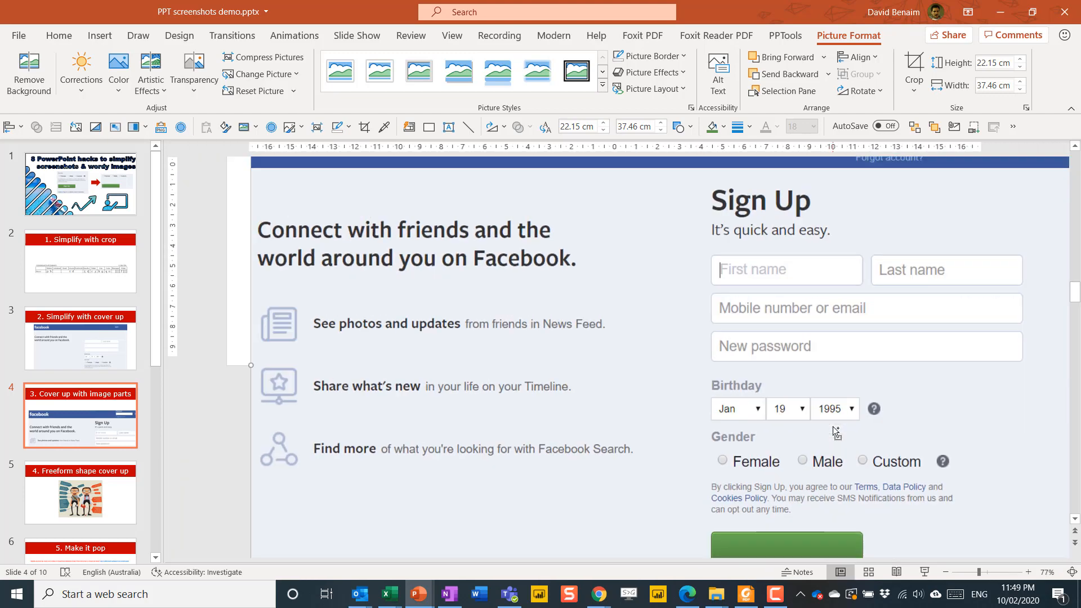
- Open slide 5, "4. Freeform shape cover up", and select the picture of the two cartoon men
left_click(85, 497)
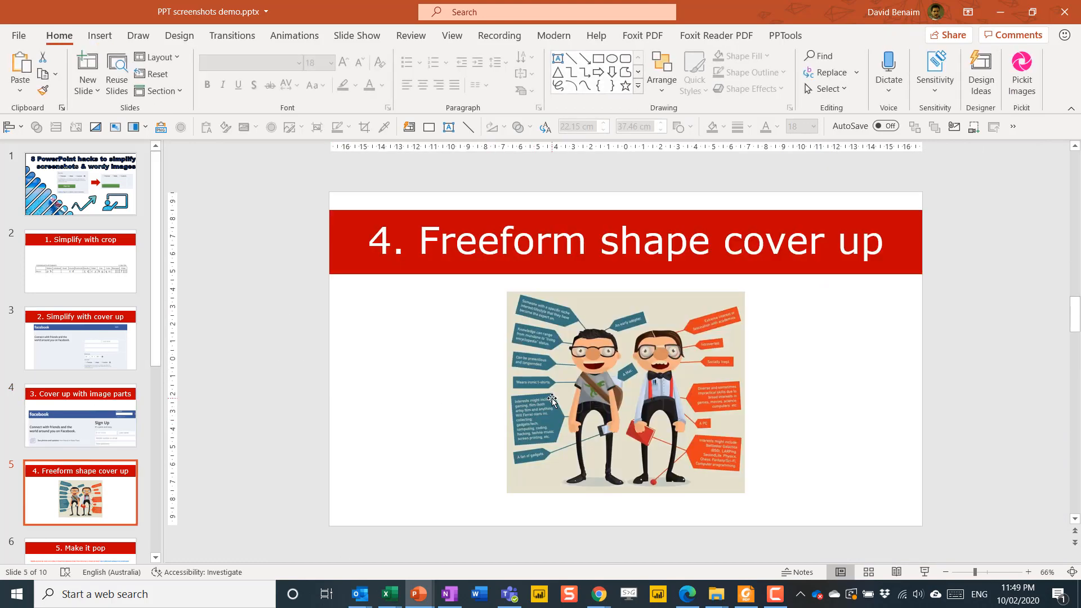
scroll(559, 401, "up", 3, "ctrl")
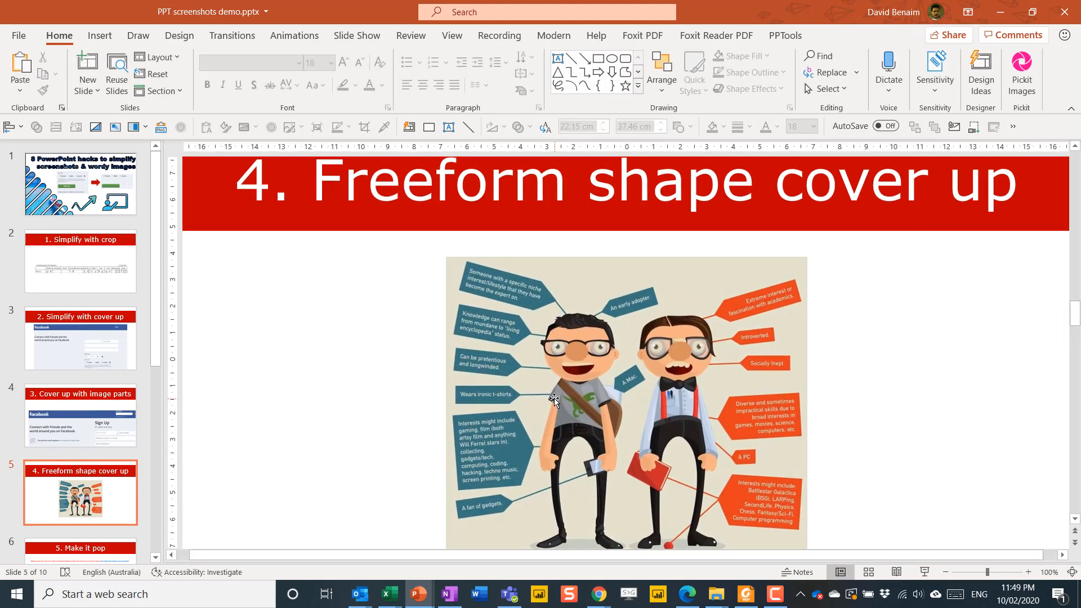
left_click(551, 397)
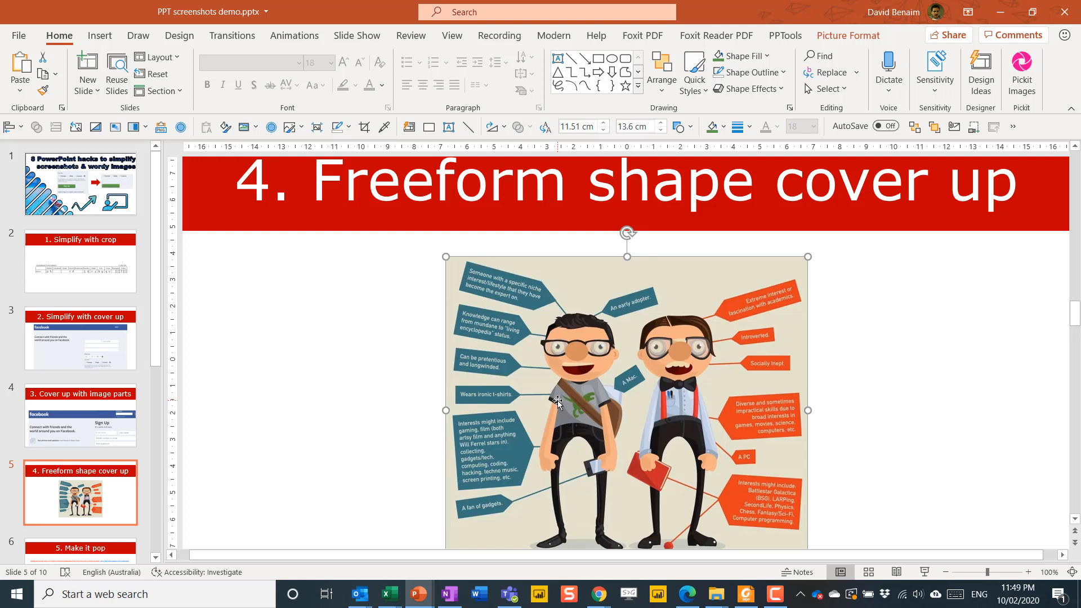